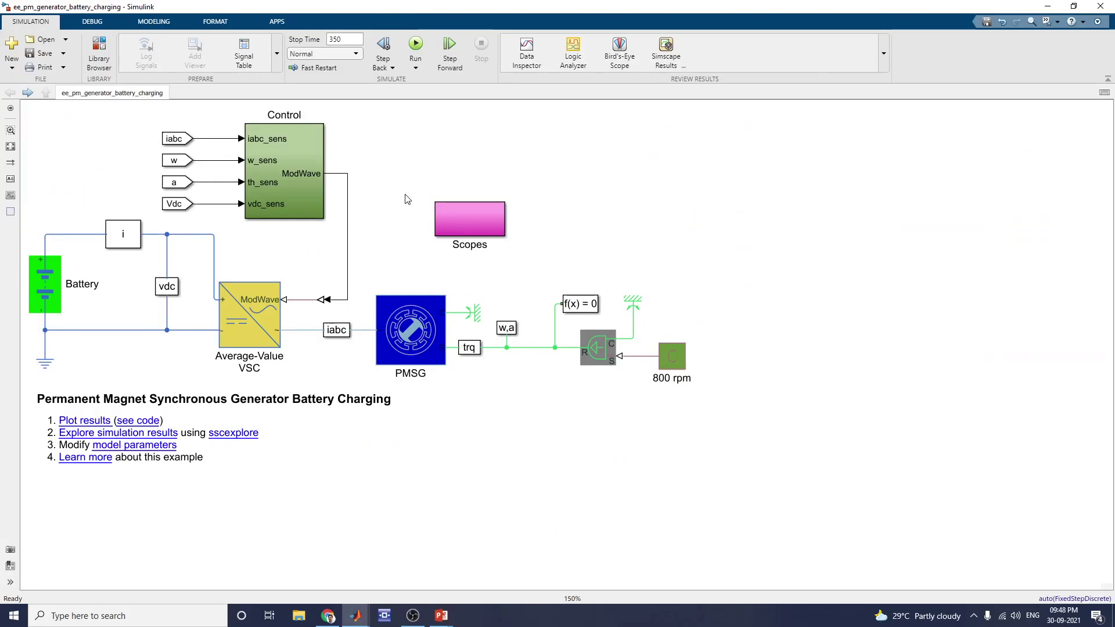
Step: Select the w,a Goto block on the top-level diagram, then clear the selection
click(504, 329)
click(868, 206)
double_click(48, 293)
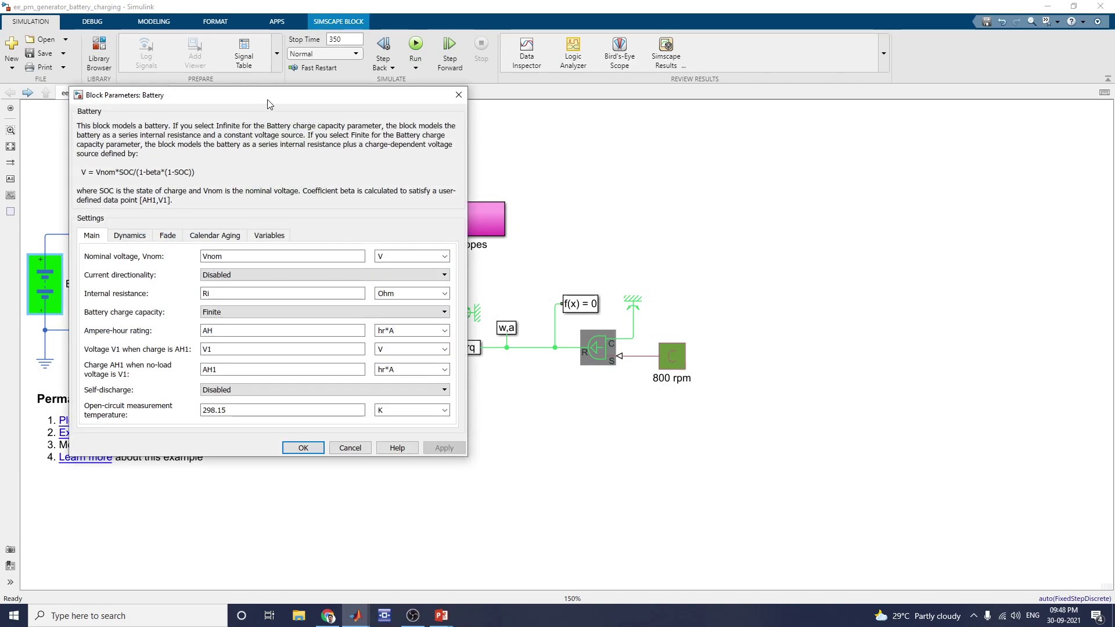
drag(292, 94, 892, 85)
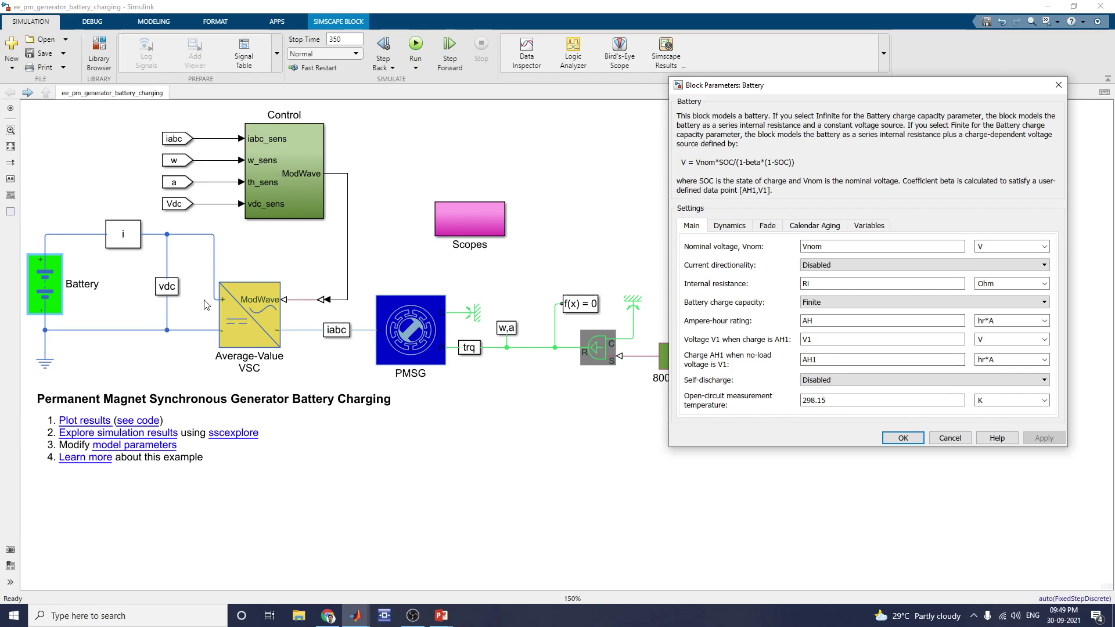
drag(679, 162, 812, 163)
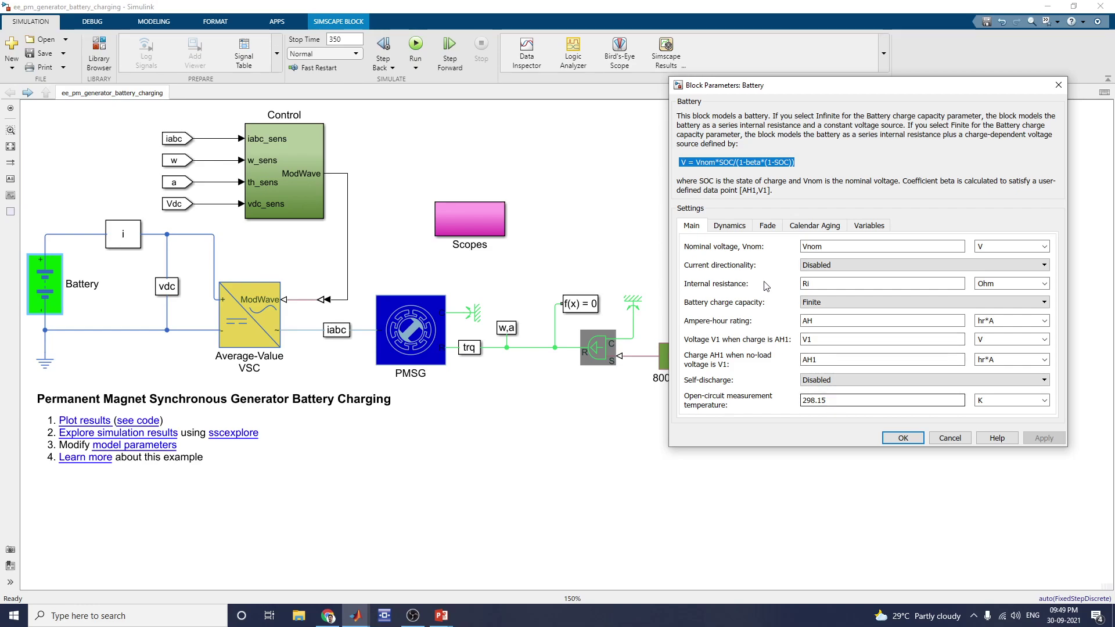
click(725, 228)
click(765, 227)
click(1057, 84)
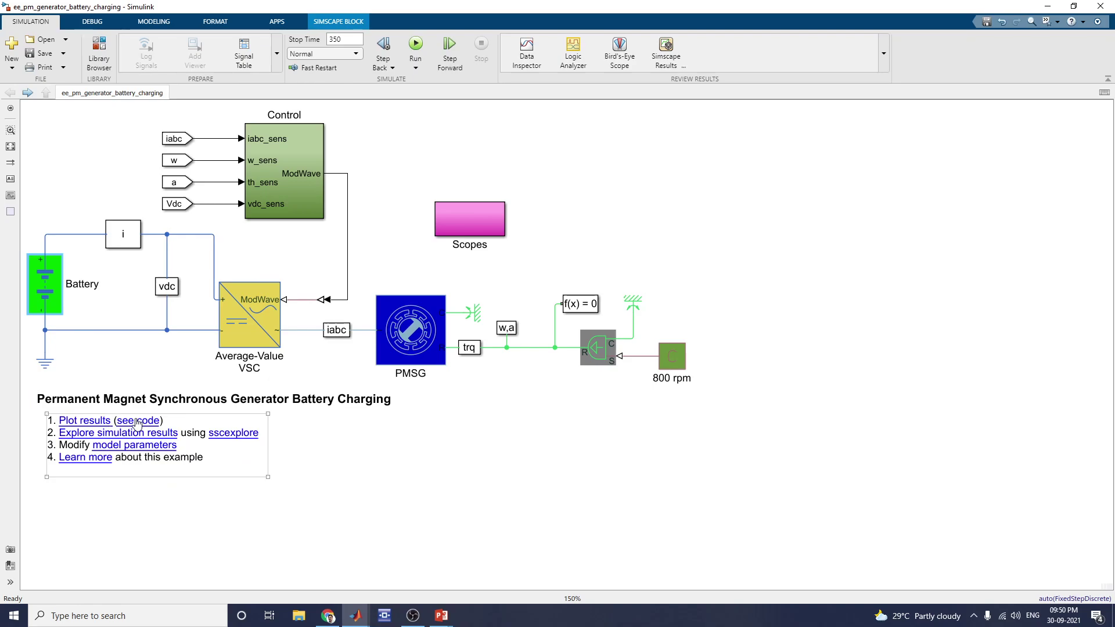
Step: Open the ee_pm_generator_battery_charging_data.m script and highlight its Generator Parameters and Battery Data headings
click(124, 450)
click(198, 152)
scroll(235, 240, down, 1)
scroll(235, 240, up, 1)
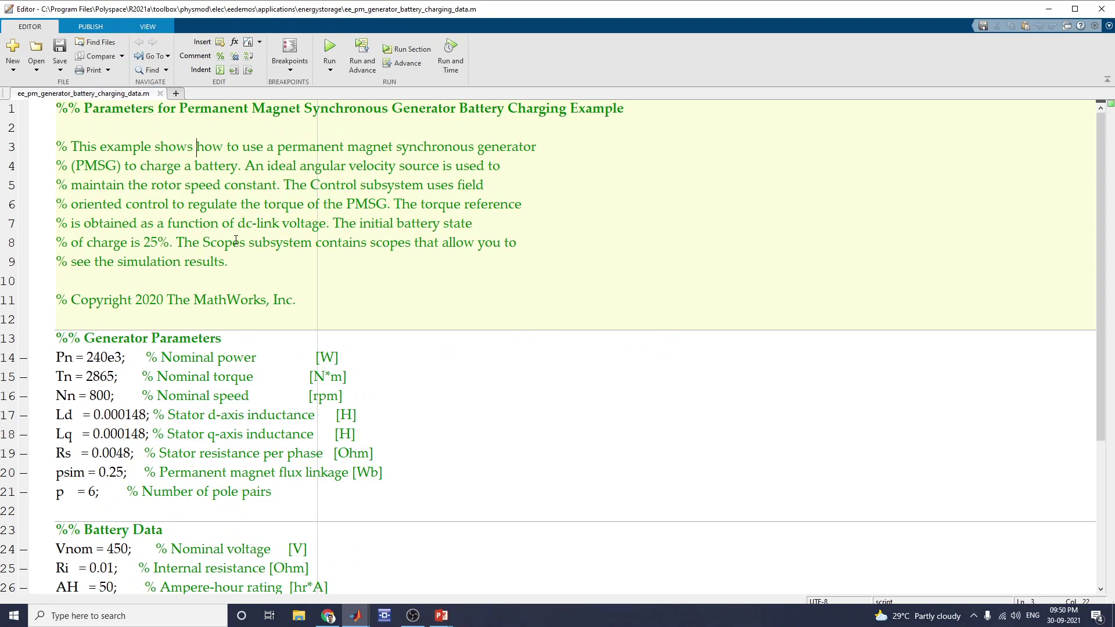
scroll(236, 240, down, 3)
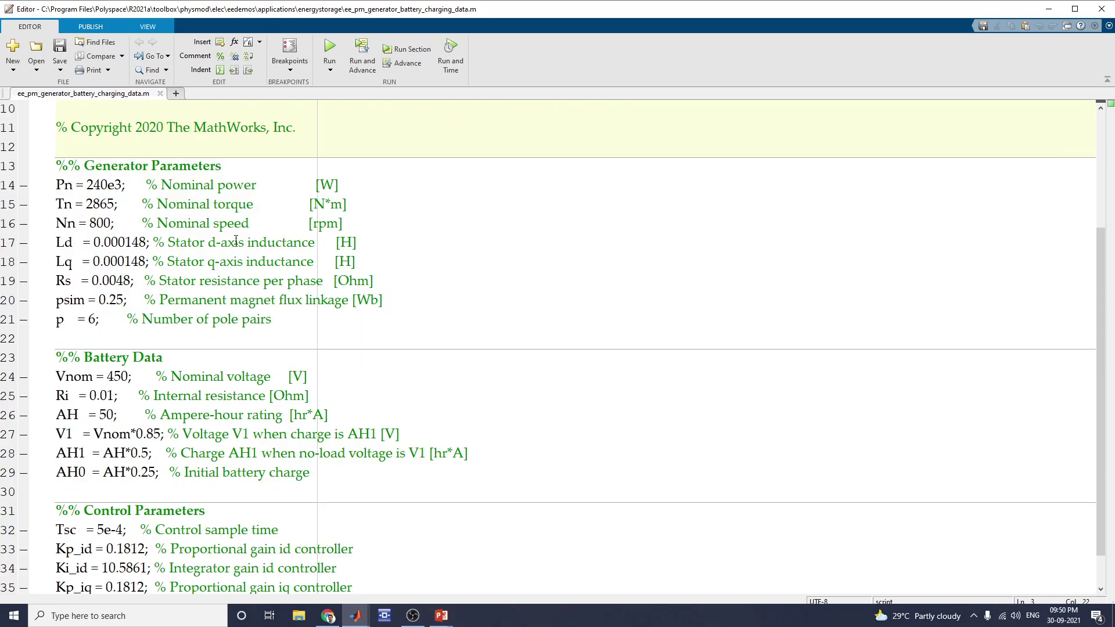
double_click(155, 171)
drag(94, 168, 180, 169)
drag(121, 359, 164, 359)
drag(127, 511, 340, 513)
scroll(339, 513, down, 1)
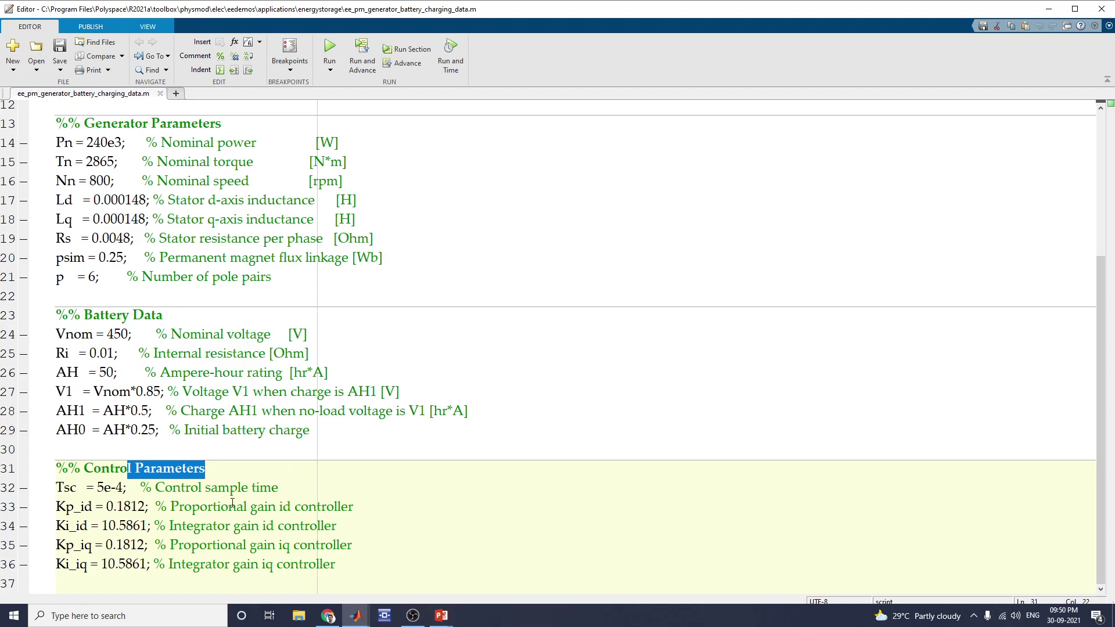
Step: Highlight the id and iq proportional and integrator gain comments, then return to the Simulink model
click(385, 538)
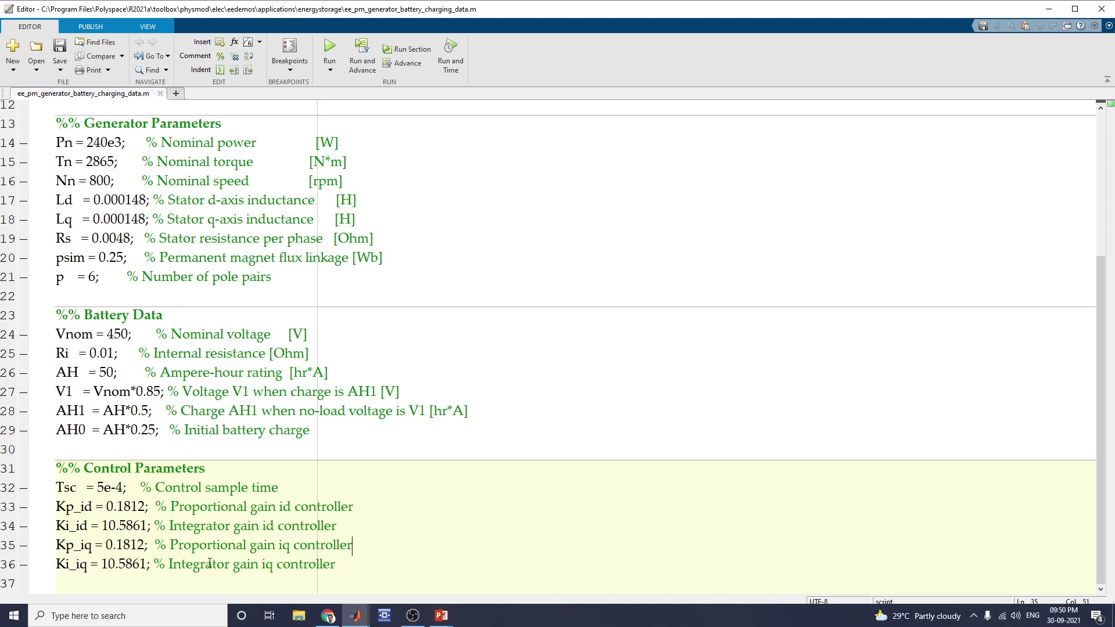
drag(280, 510, 318, 510)
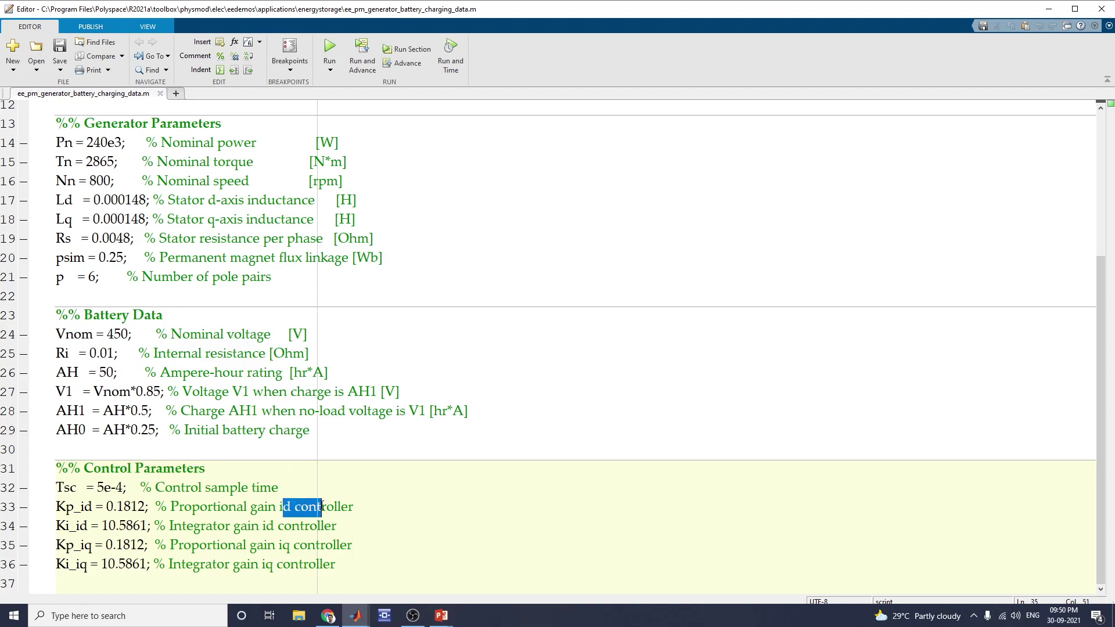
drag(234, 525, 322, 524)
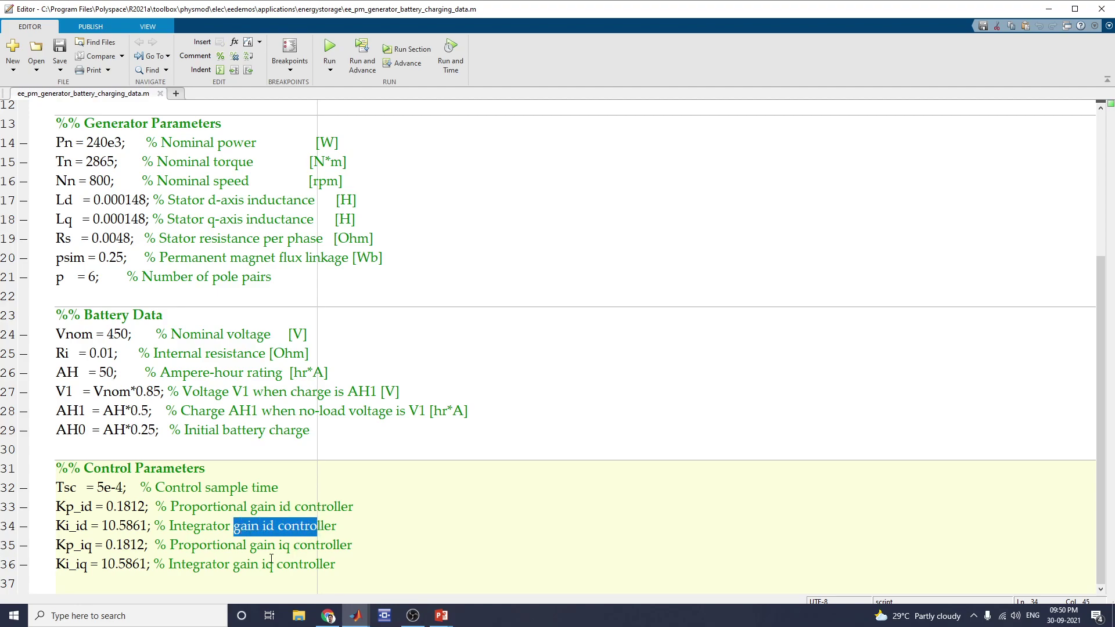
drag(200, 544, 350, 543)
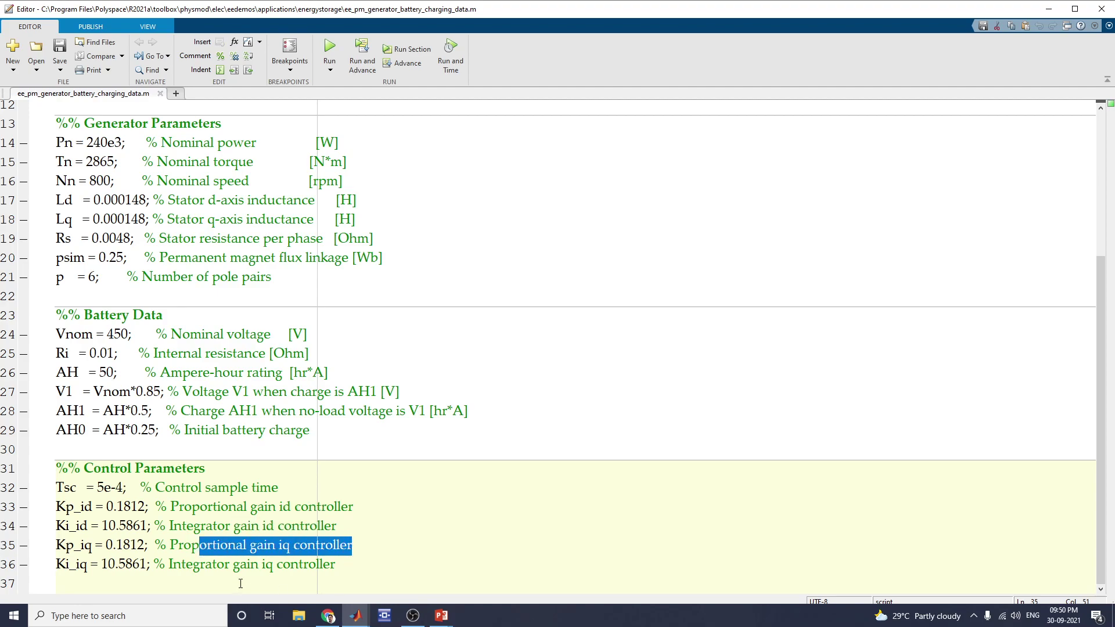
drag(231, 564, 330, 564)
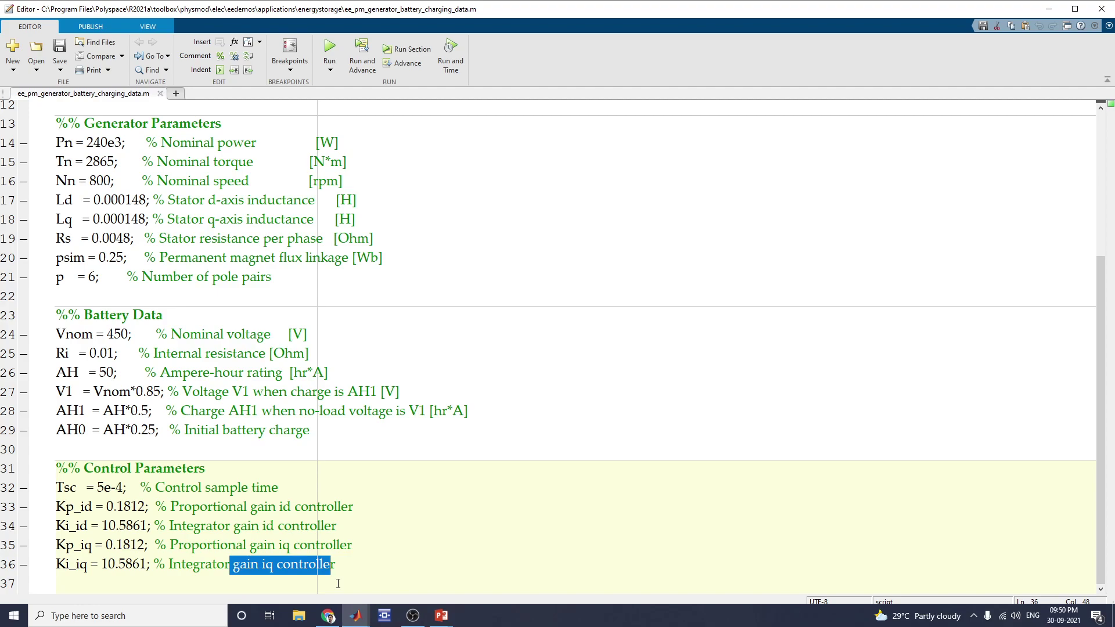
drag(208, 495, 342, 567)
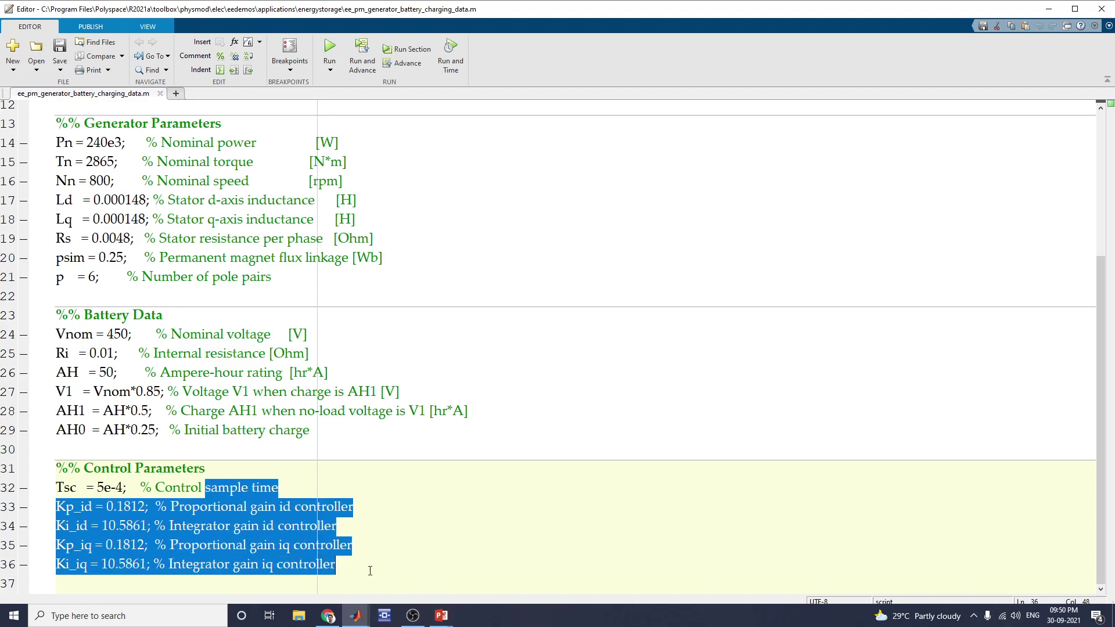
click(465, 520)
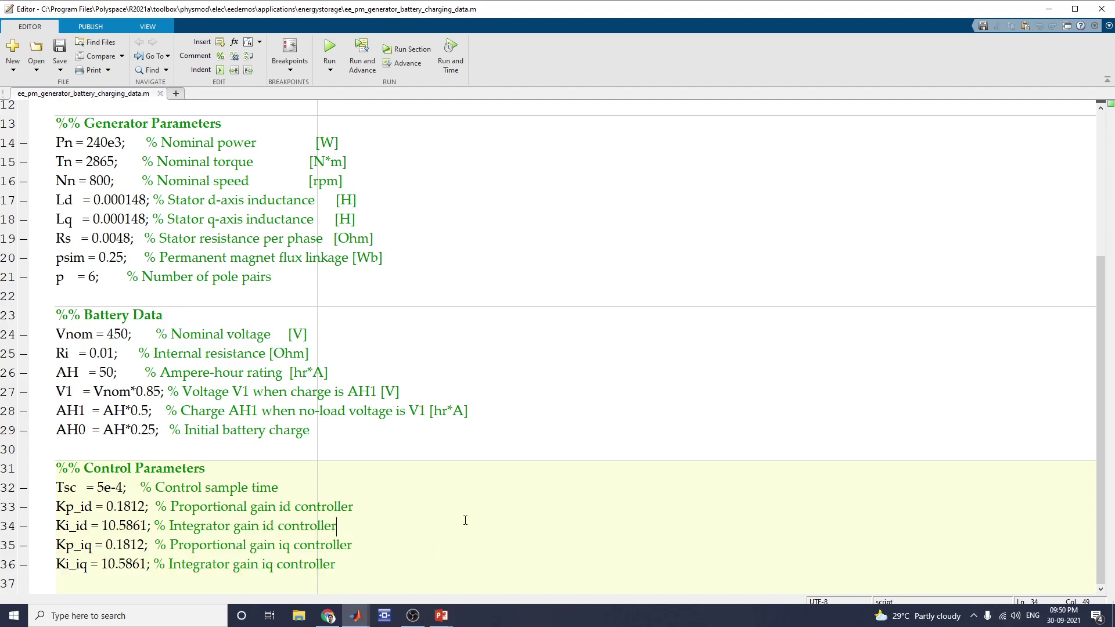
scroll(213, 437, up, 4)
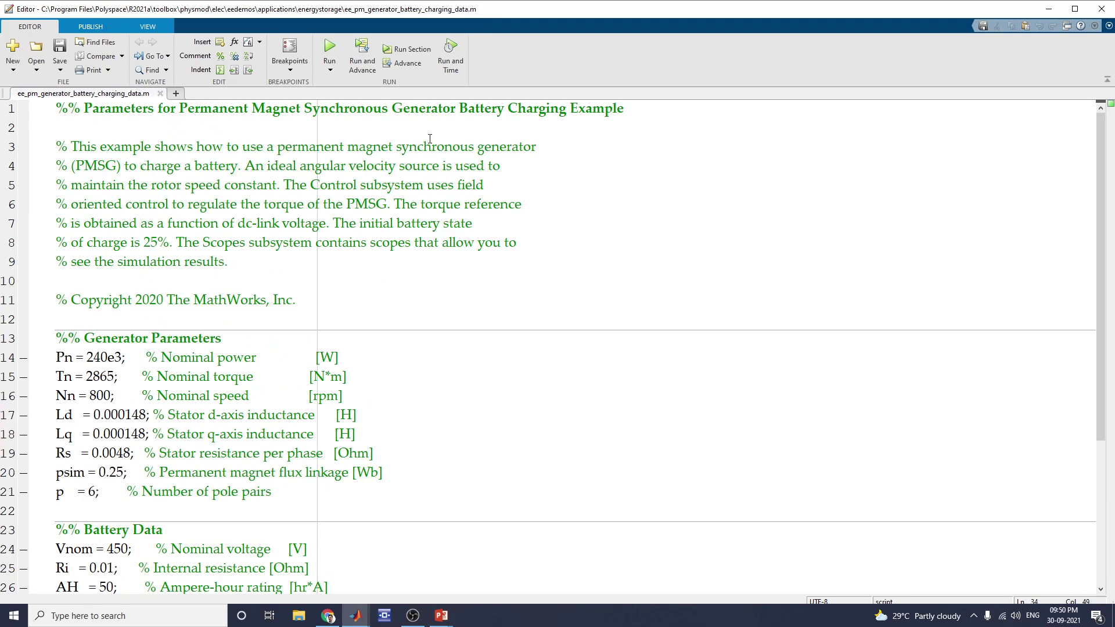
click(356, 616)
click(277, 581)
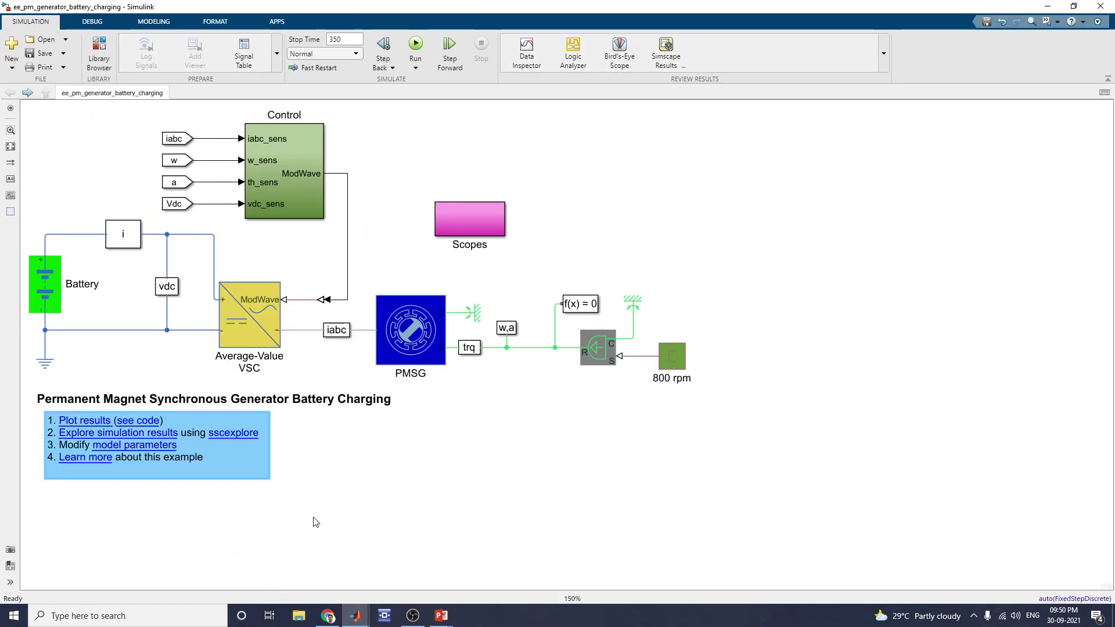
Step: Inspect the Scopes subsystem, go back to the top level, and open the Average-Value VSC dialog
double_click(471, 211)
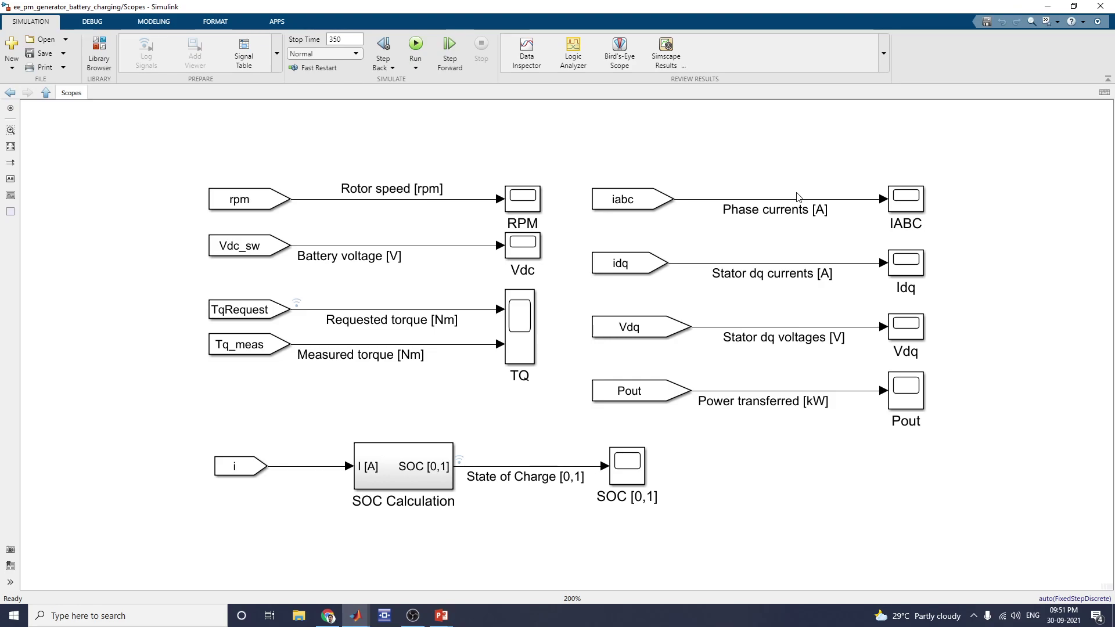
click(10, 93)
double_click(255, 326)
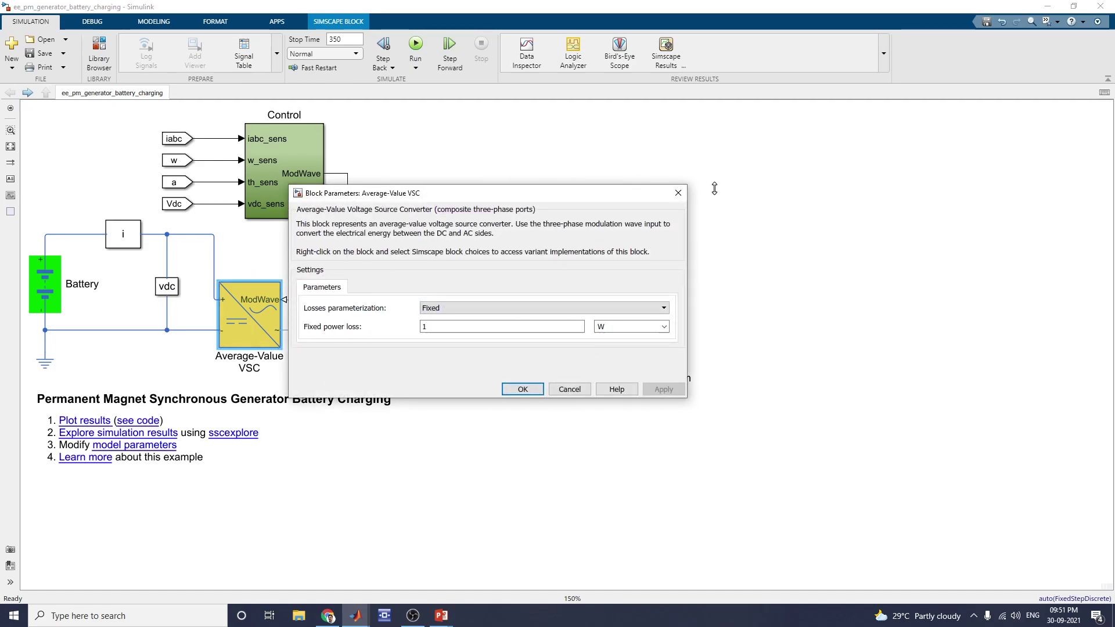
Step: Confirm Fixed losses parameterization with 1 W loss in the VSC dialog and close it with OK
drag(547, 199, 827, 185)
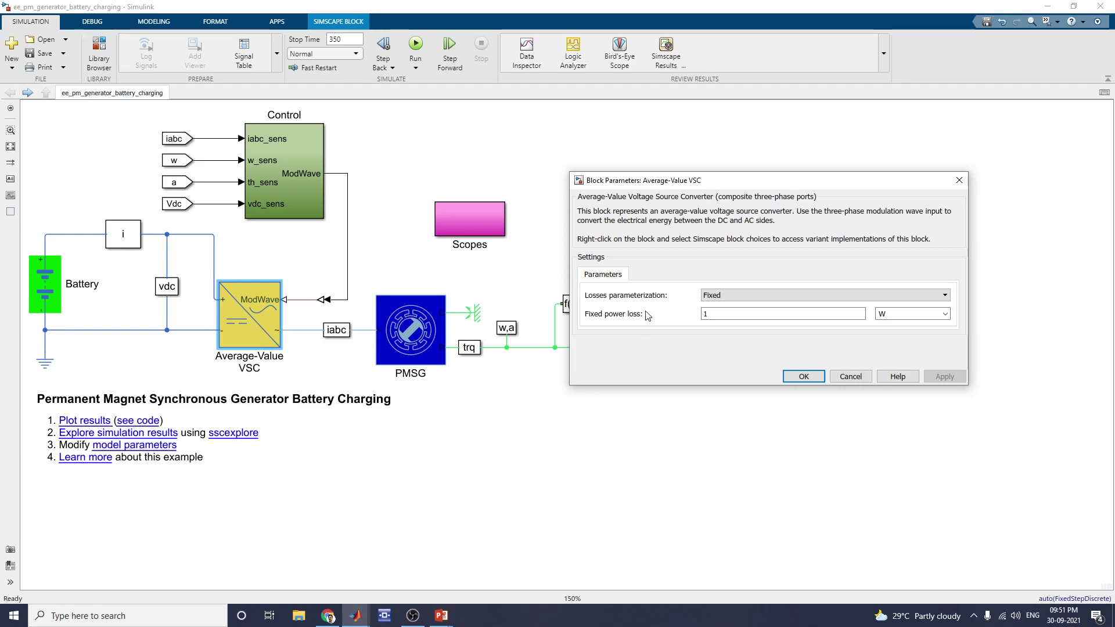
click(744, 296)
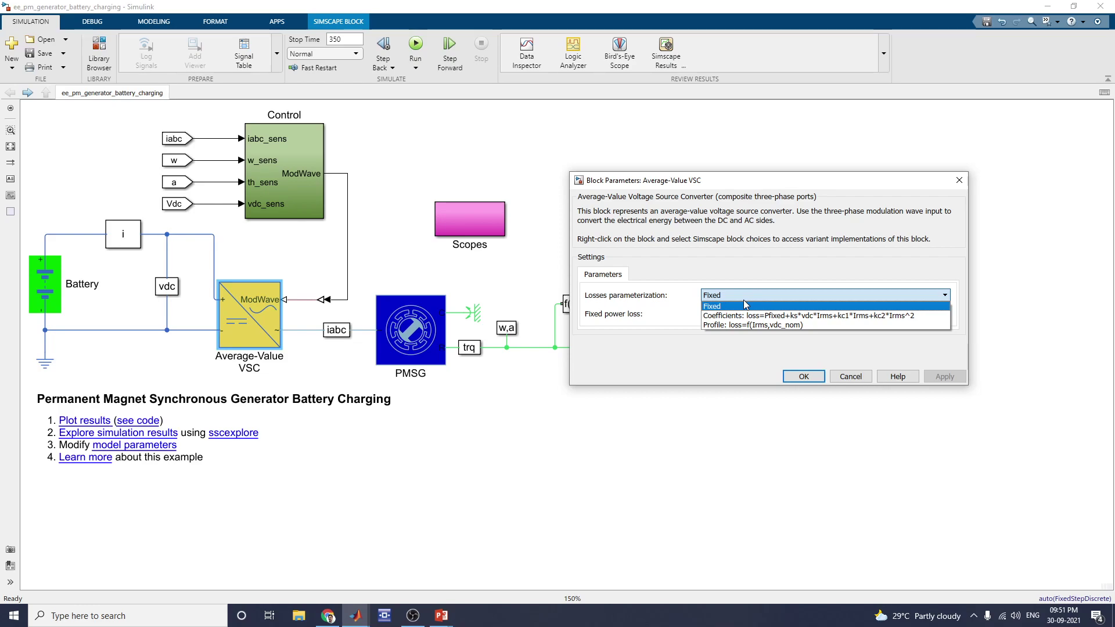
click(743, 299)
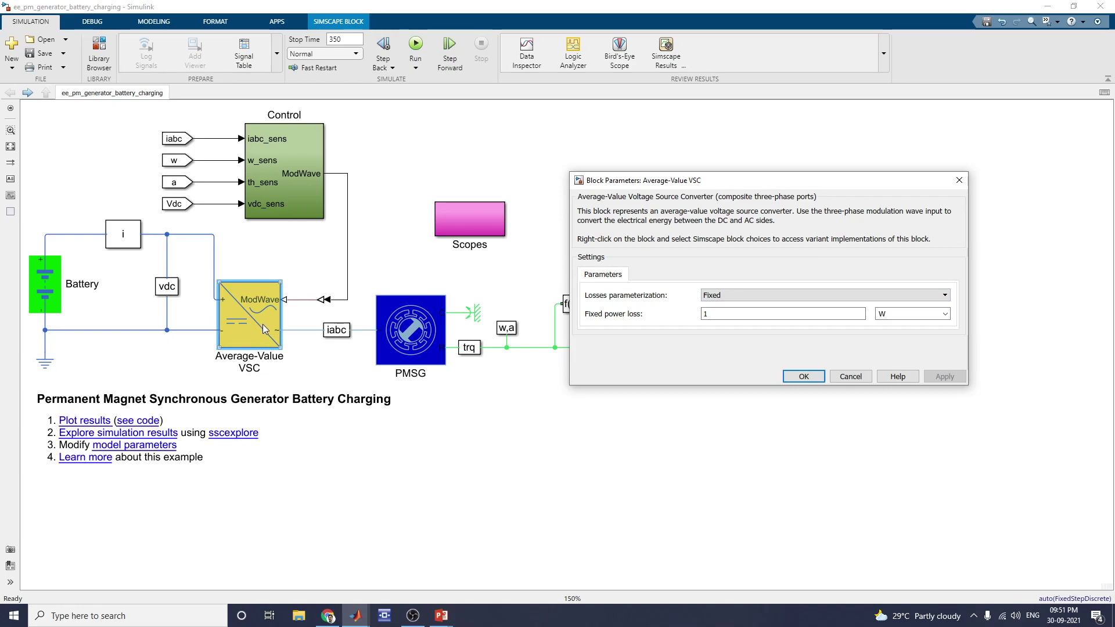
click(803, 376)
click(393, 340)
Step: Open the PMSG block parameters and launch its predefined parameterization manager
double_click(402, 332)
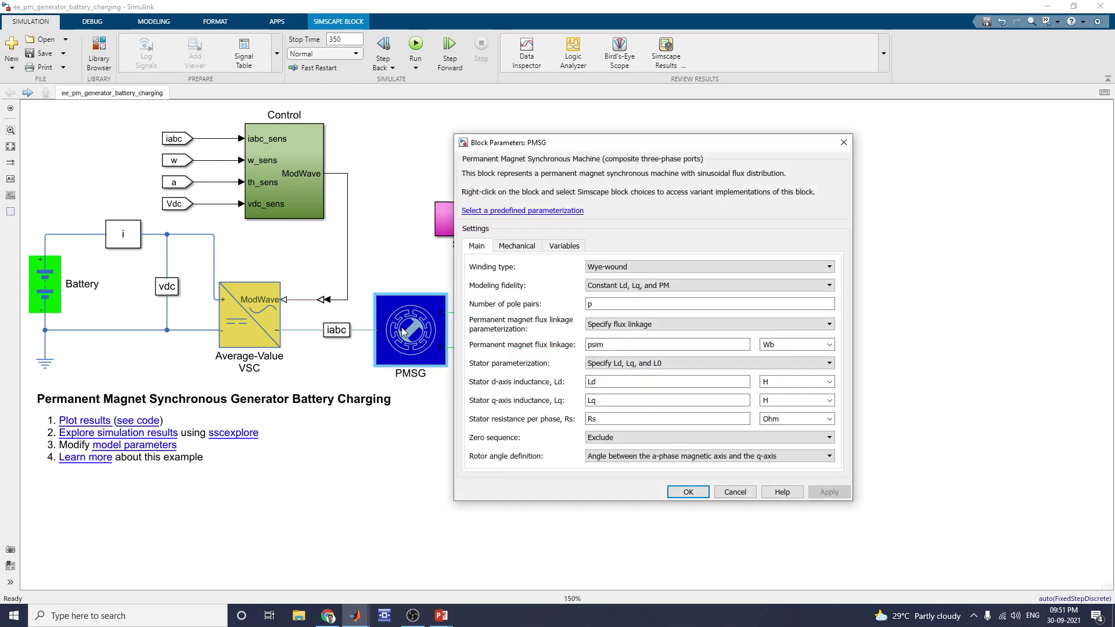
drag(601, 147, 838, 140)
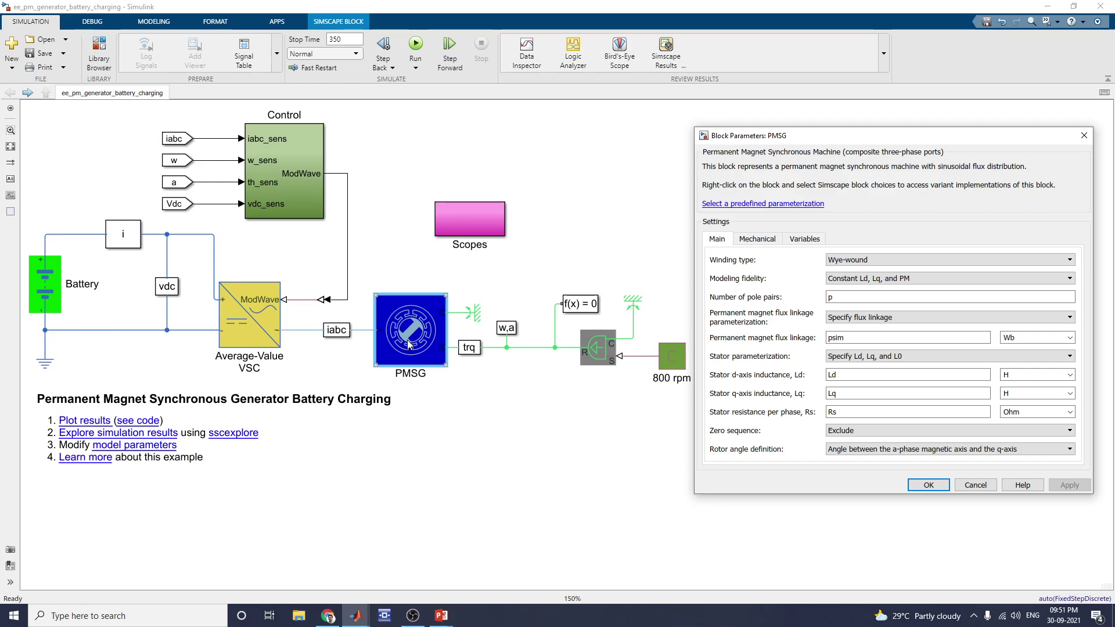
click(779, 204)
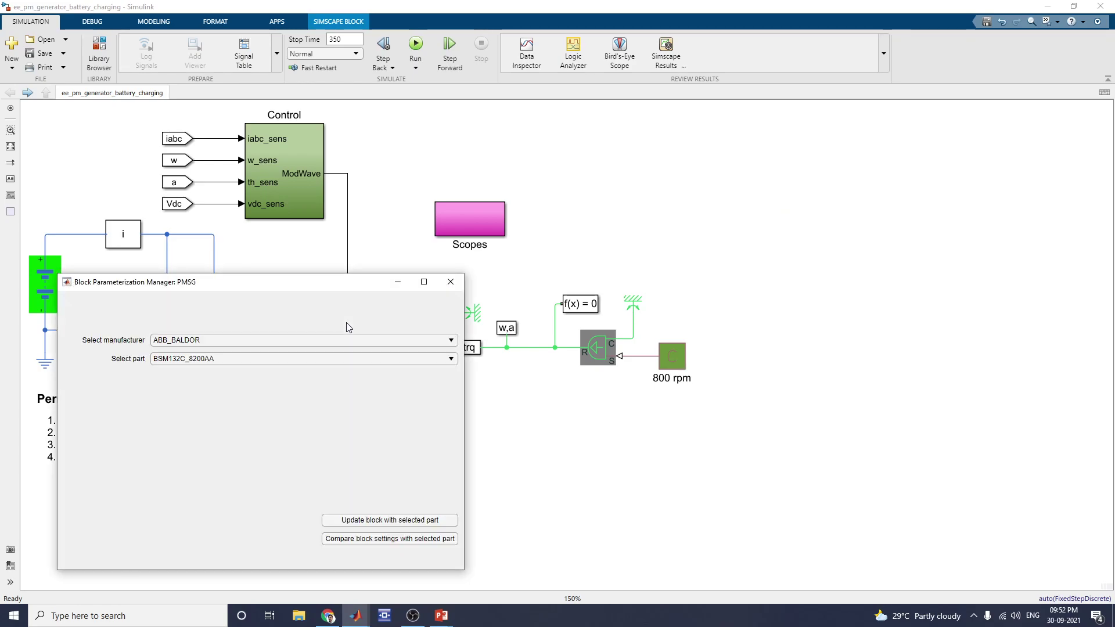
Step: Keep manufacturer ABB_BALDOR, select part BSM132C_8200AA to review its attributes, then close the manager
drag(302, 290, 796, 170)
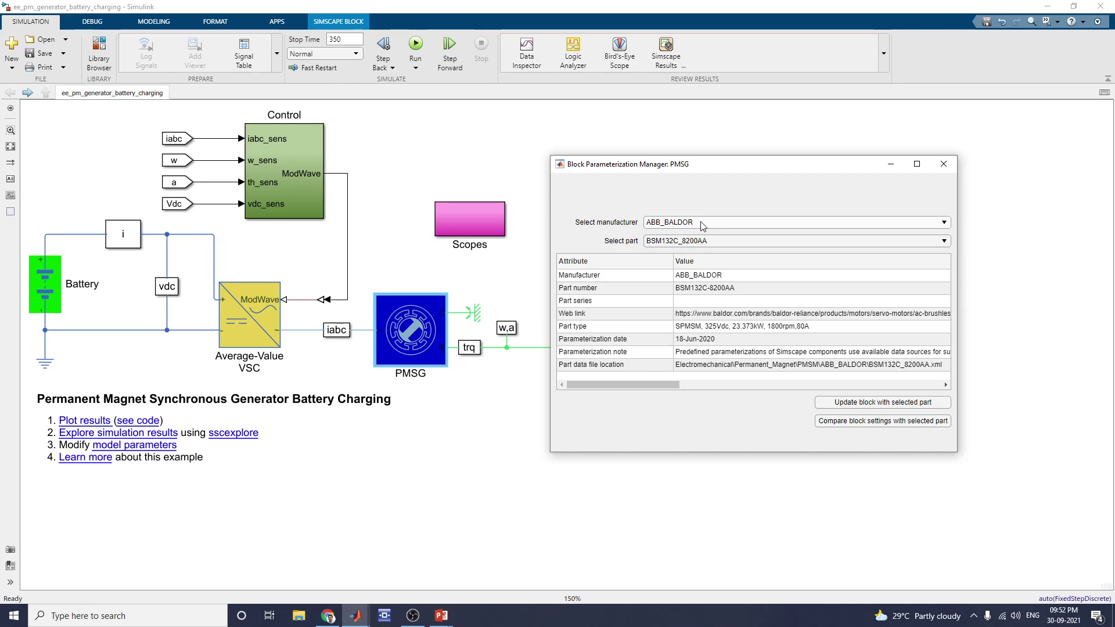
click(943, 226)
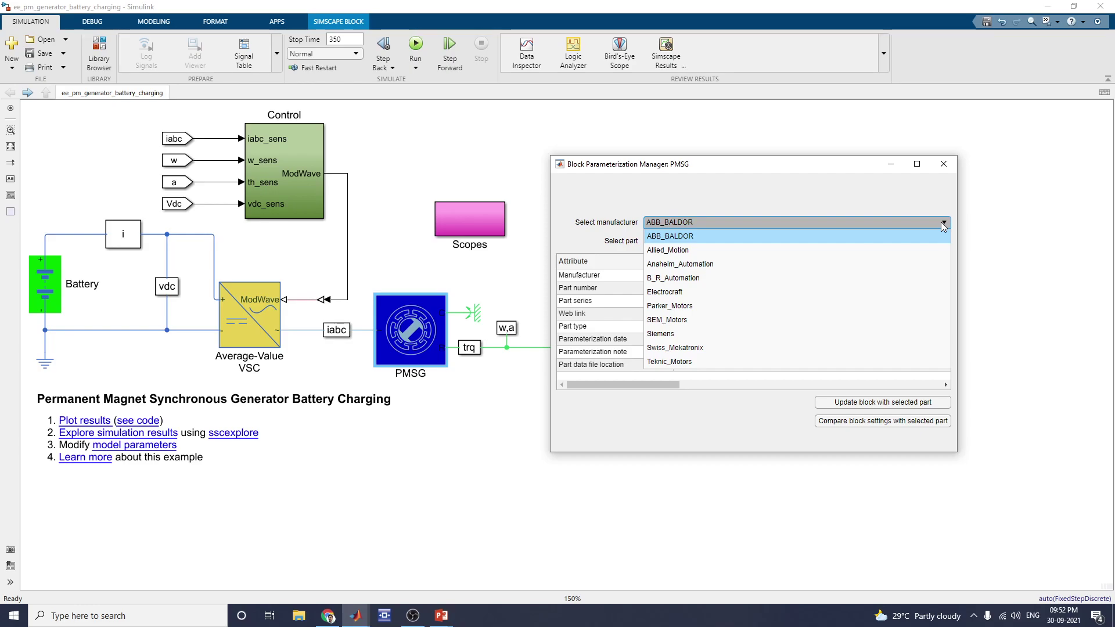
click(942, 223)
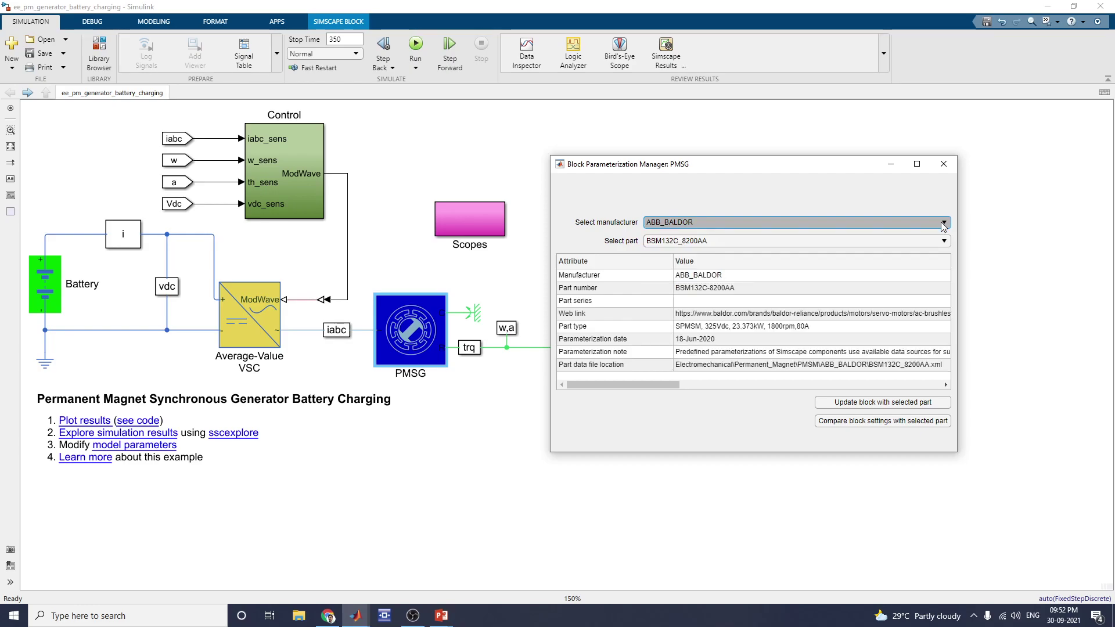
click(740, 240)
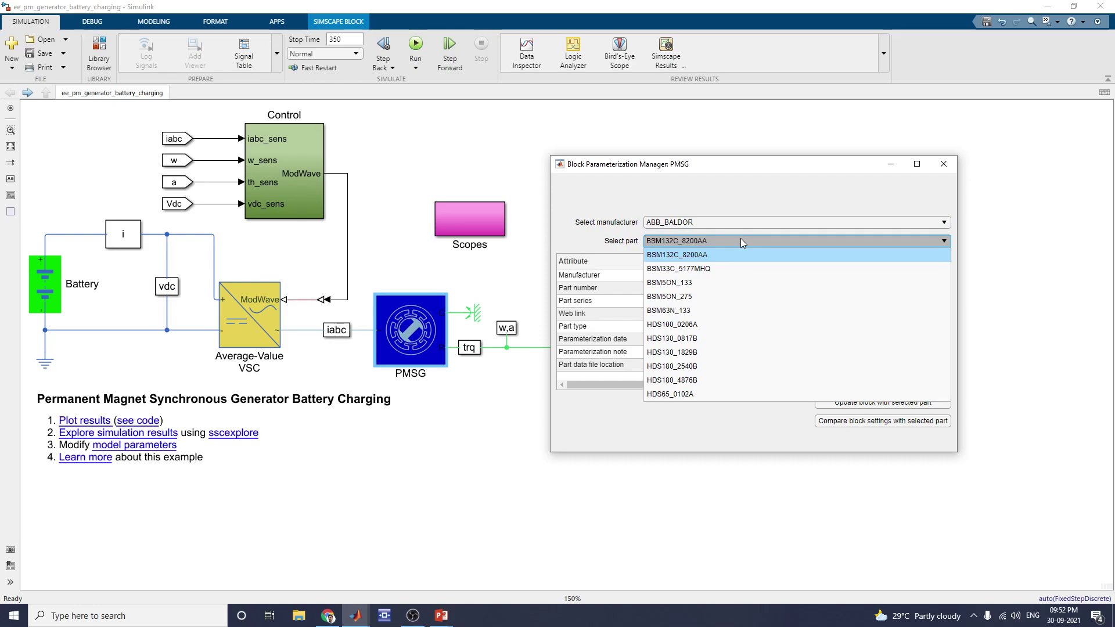
click(740, 240)
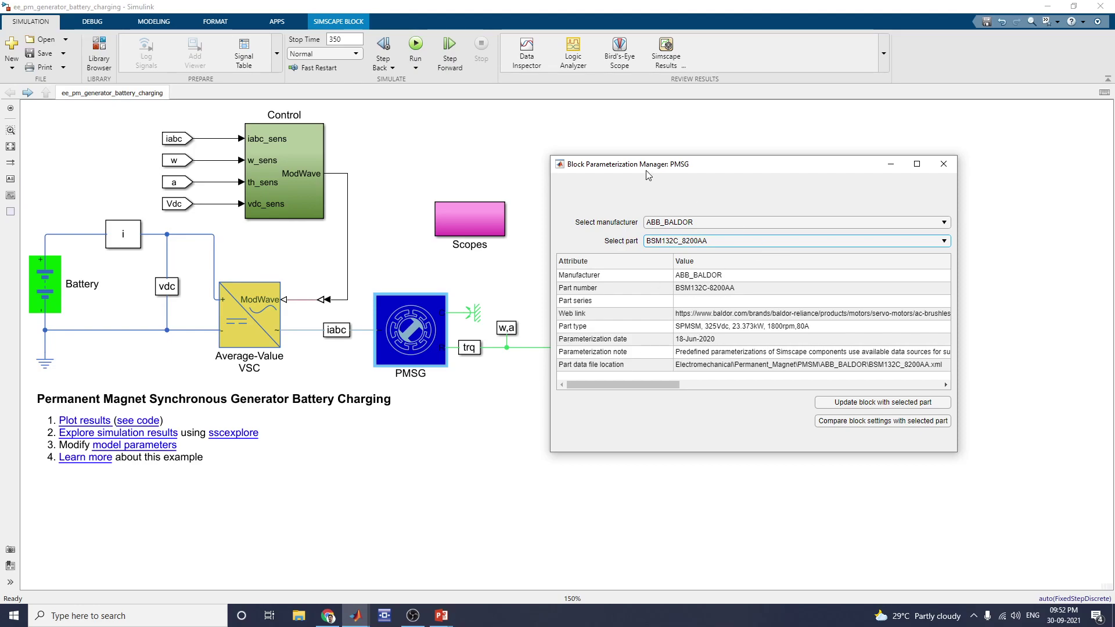
click(945, 165)
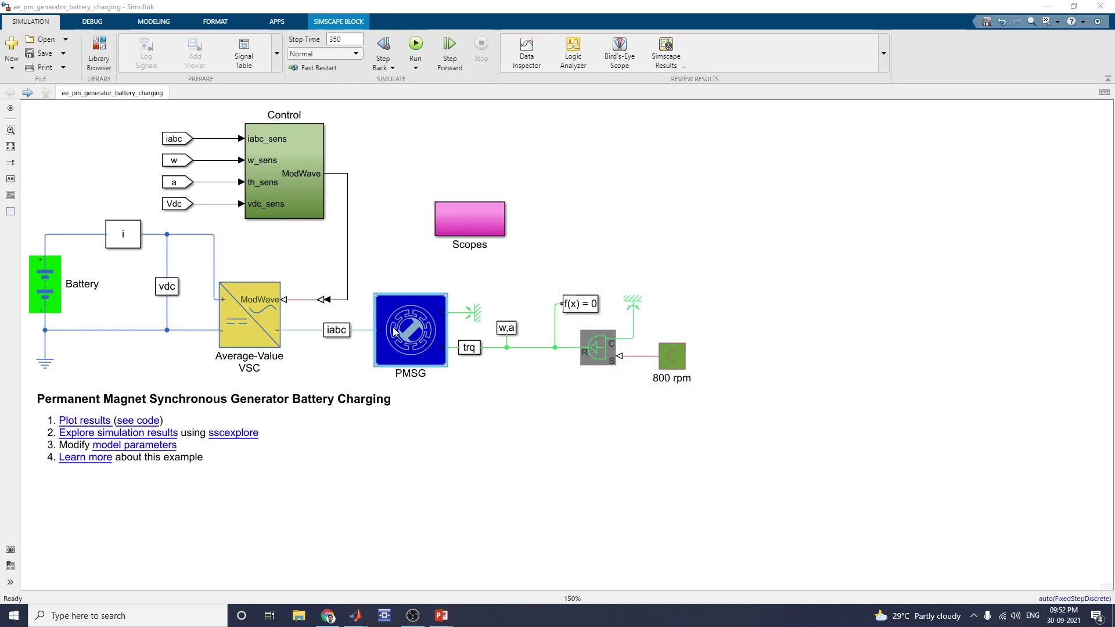
click(431, 330)
double_click(430, 330)
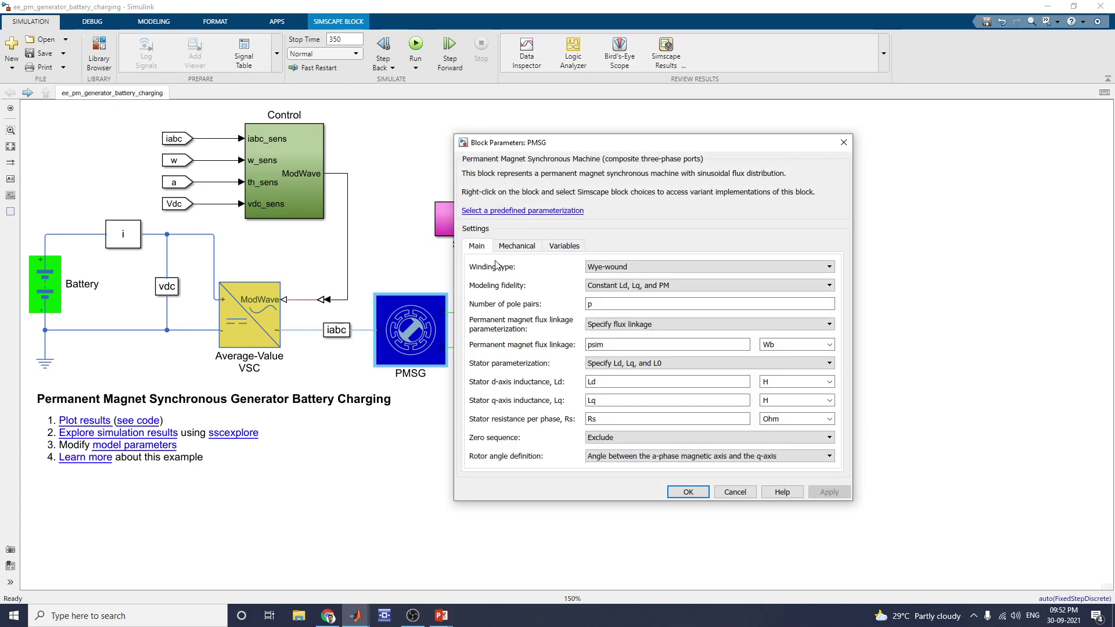
click(670, 268)
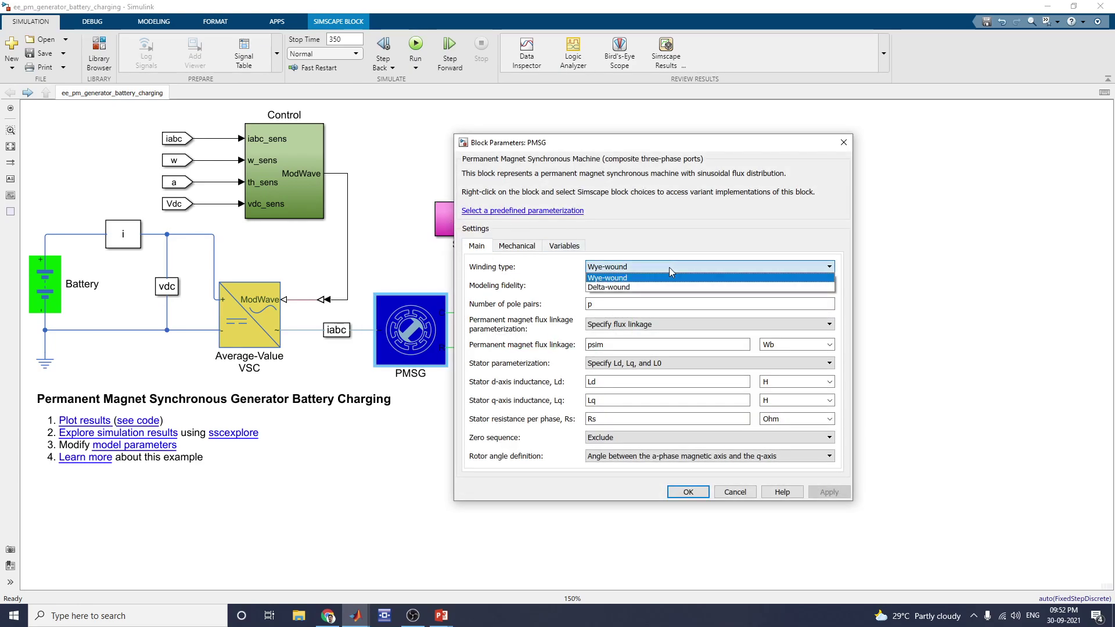
click(670, 269)
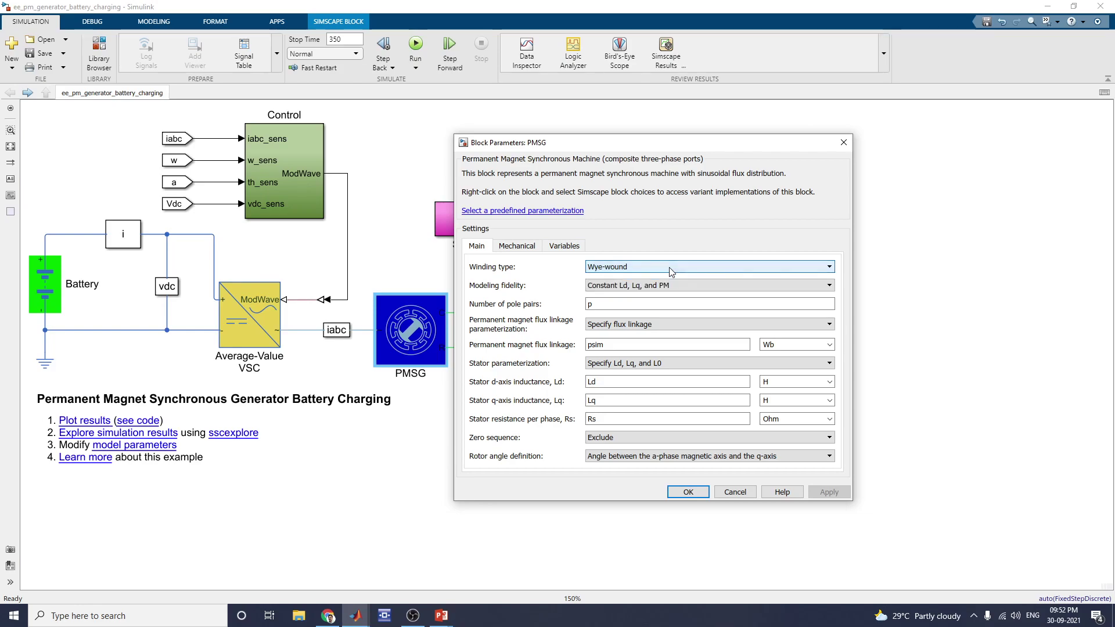
click(596, 307)
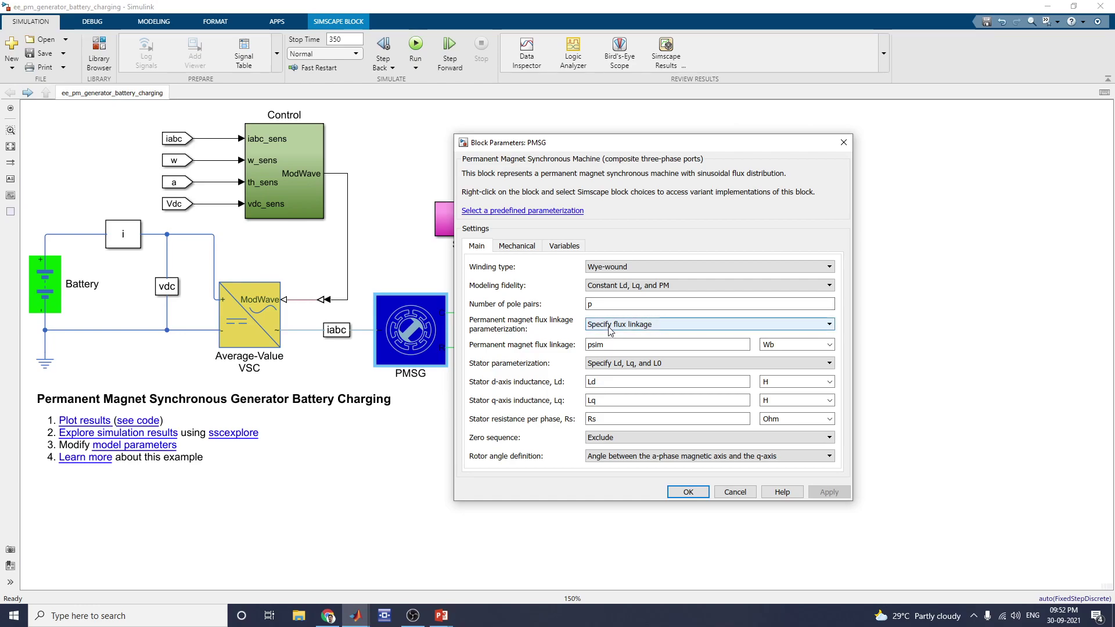
click(610, 330)
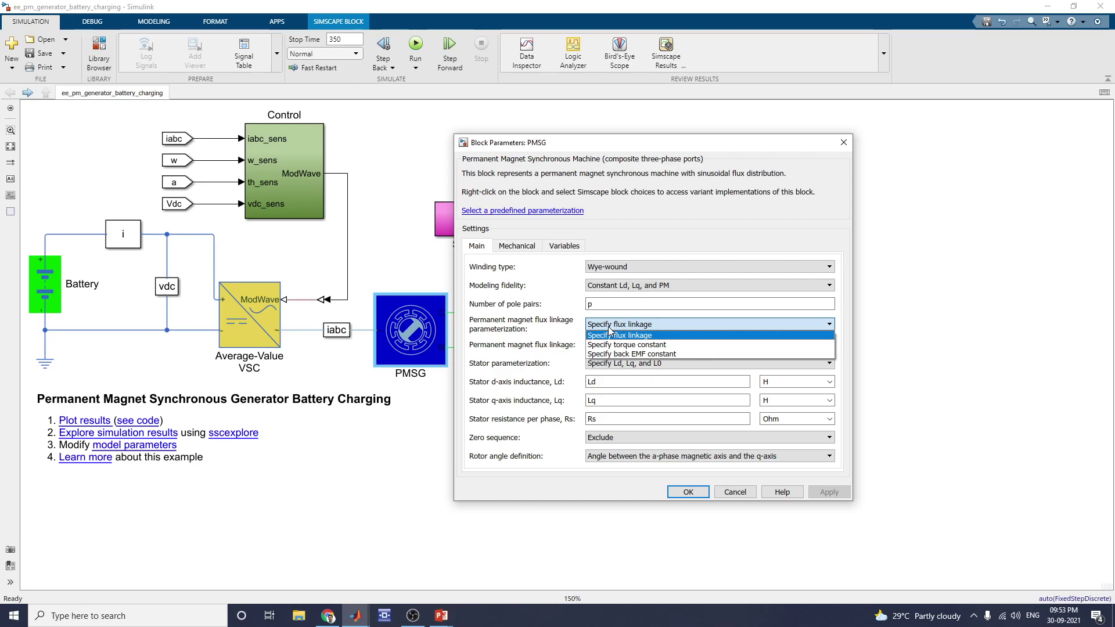
click(609, 334)
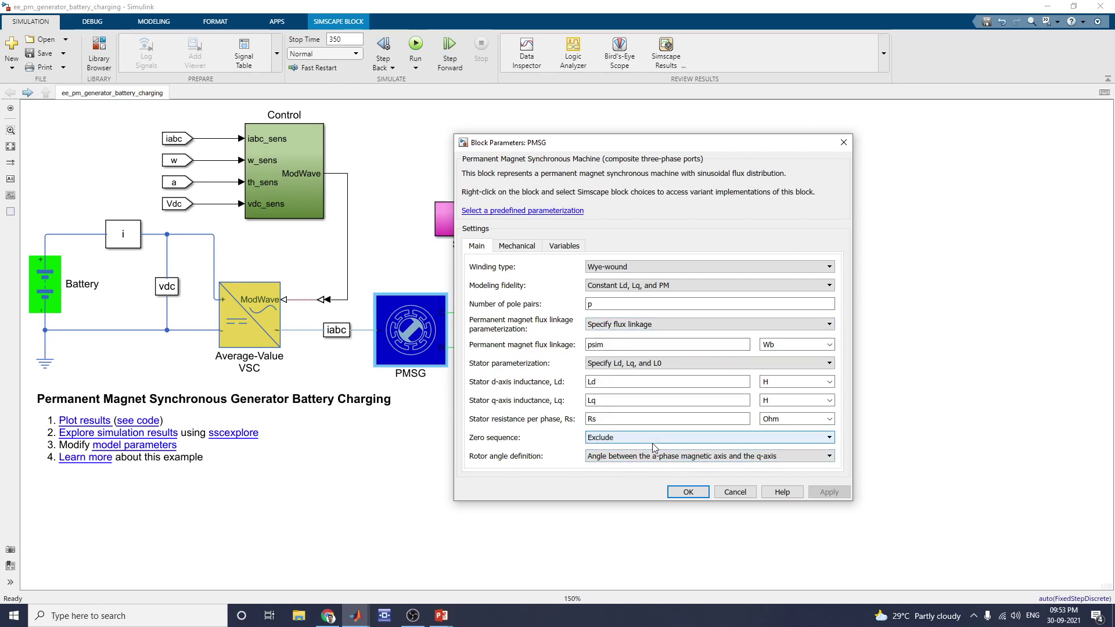
click(685, 456)
click(627, 469)
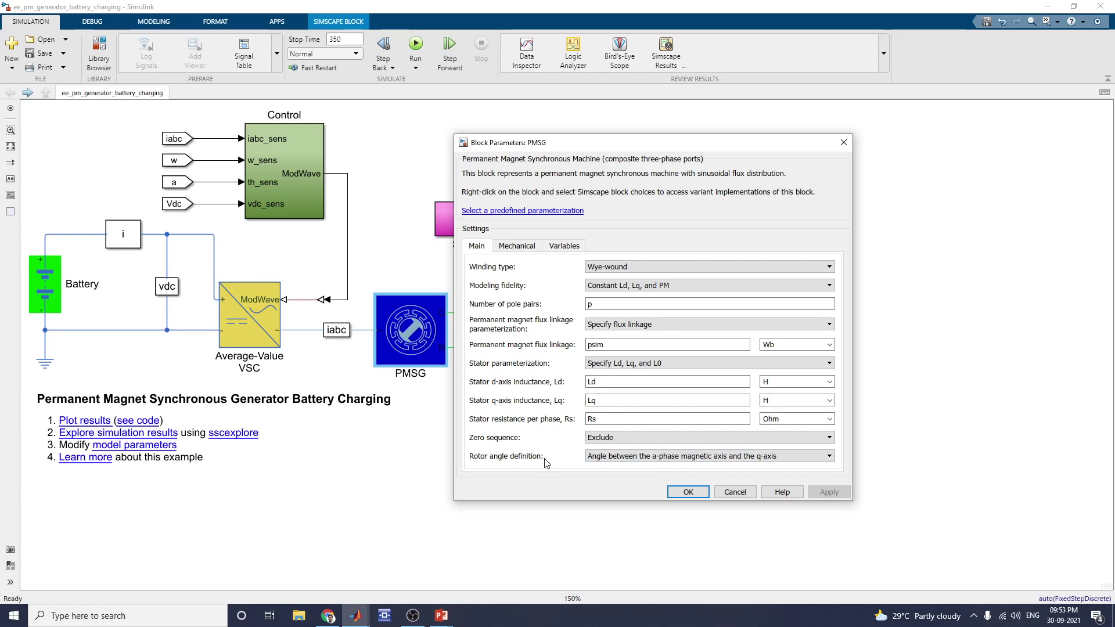
click(686, 491)
click(609, 359)
double_click(609, 358)
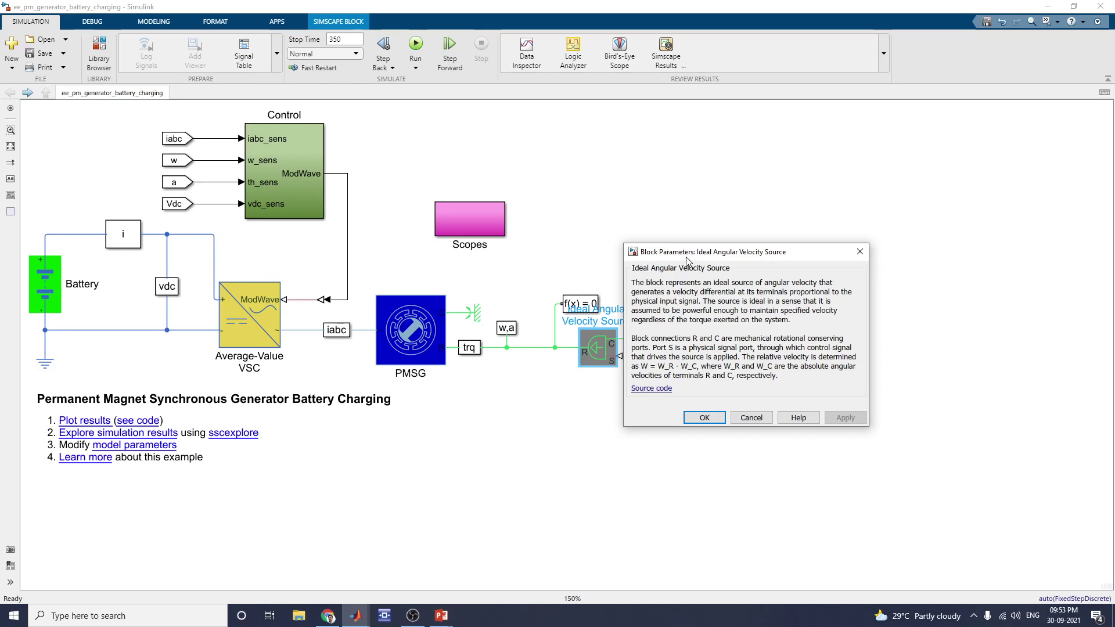
drag(688, 255, 857, 254)
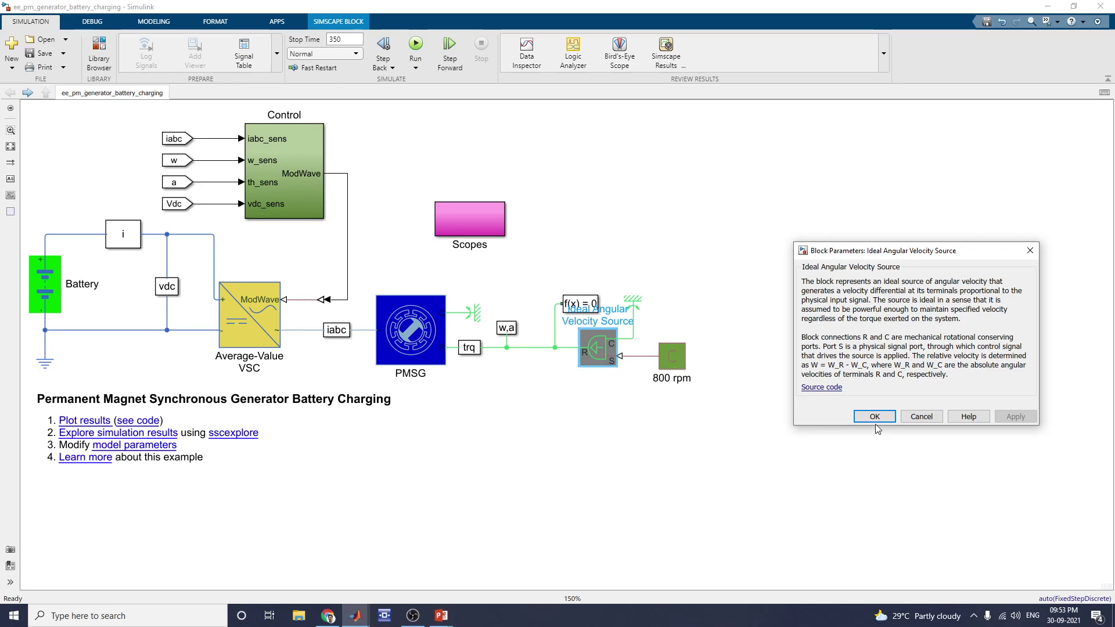
click(857, 418)
click(294, 182)
Step: Open the Control subsystem's PWM generator and confirm CPWM mode, SVM method and Natural sampling unchanged
double_click(295, 186)
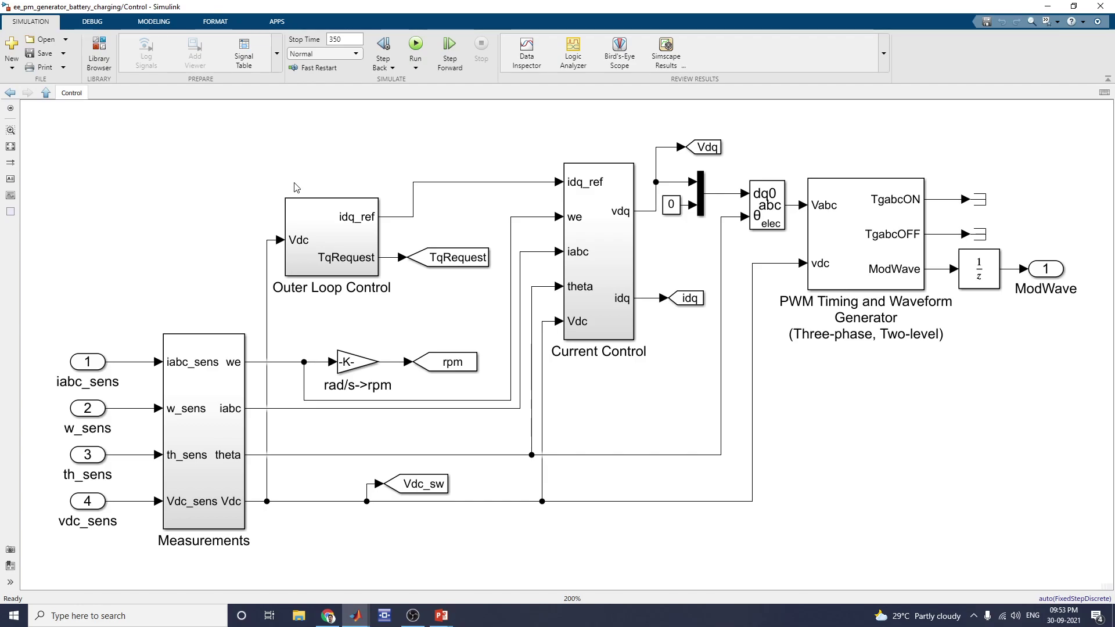
double_click(849, 249)
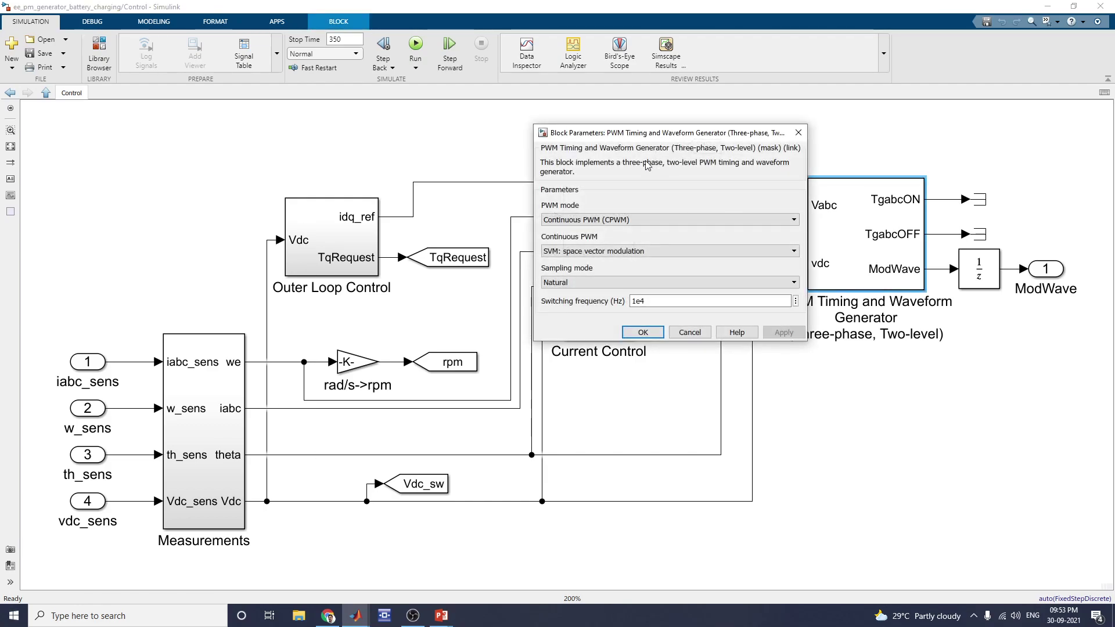
drag(628, 137, 362, 152)
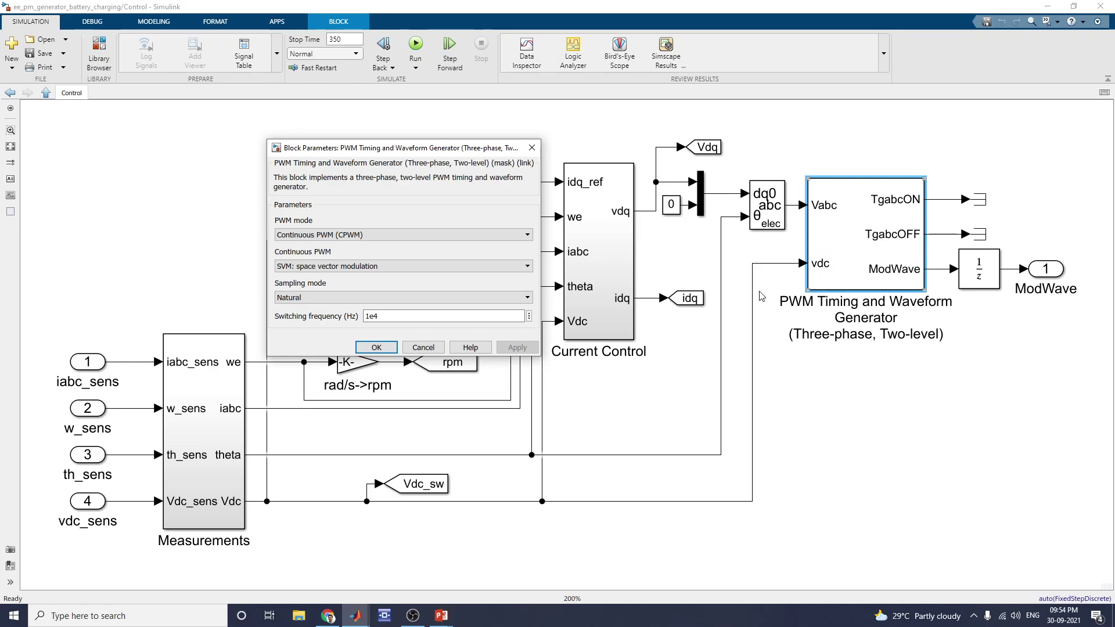
click(527, 238)
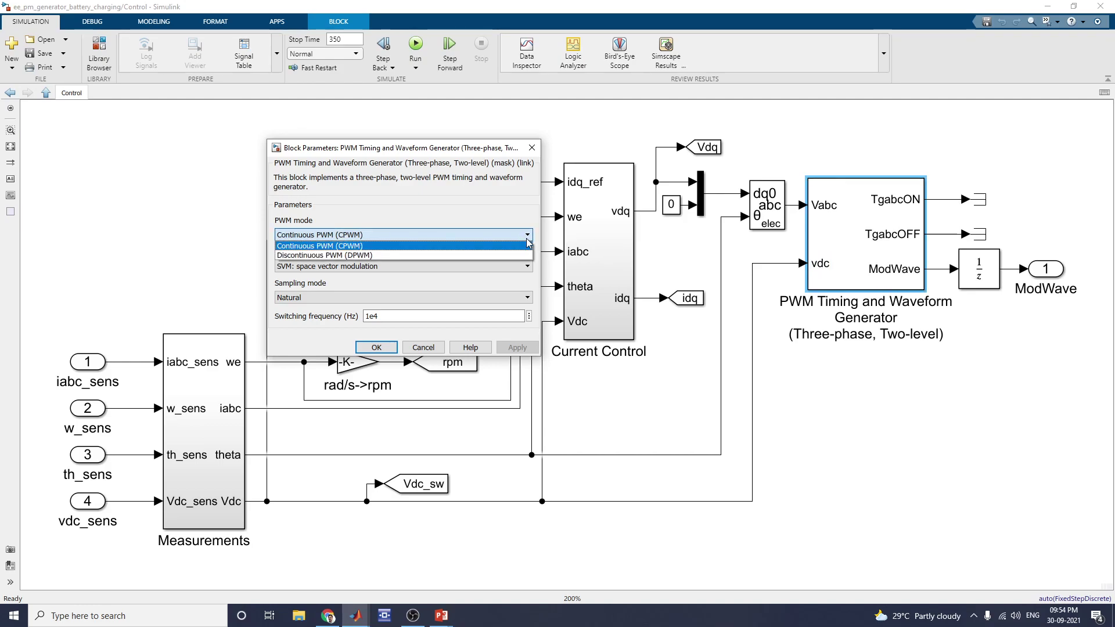
click(527, 245)
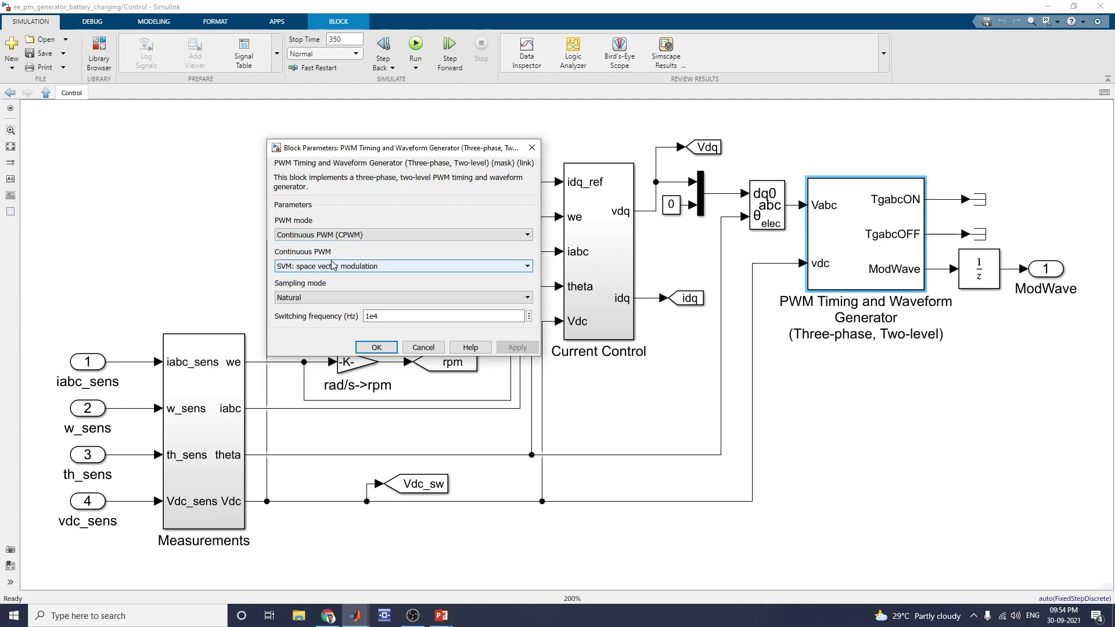
click(526, 268)
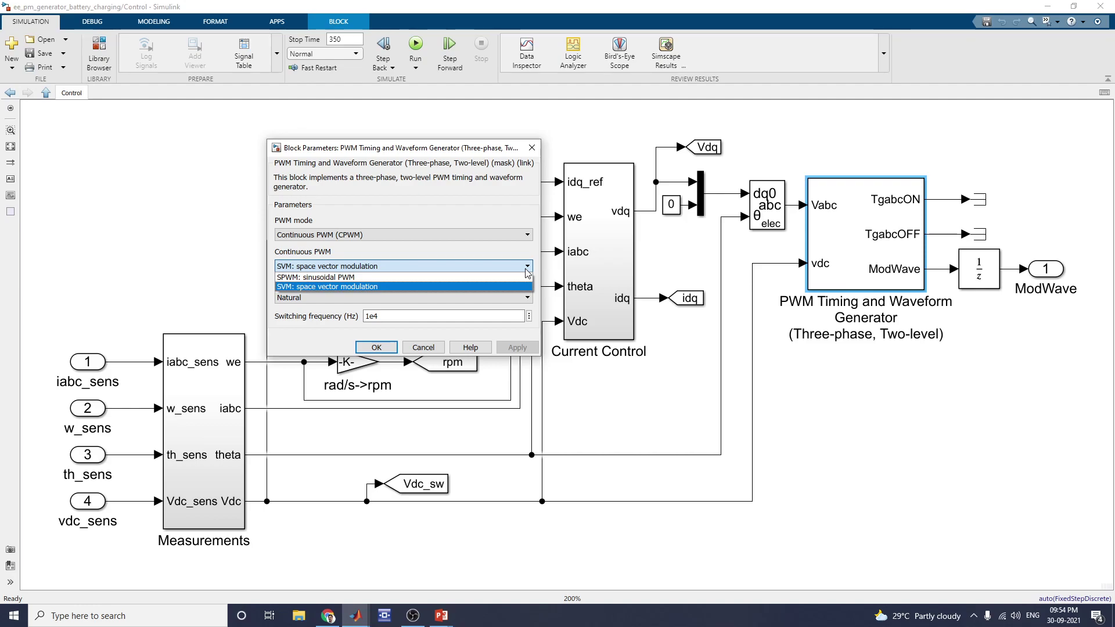
click(527, 271)
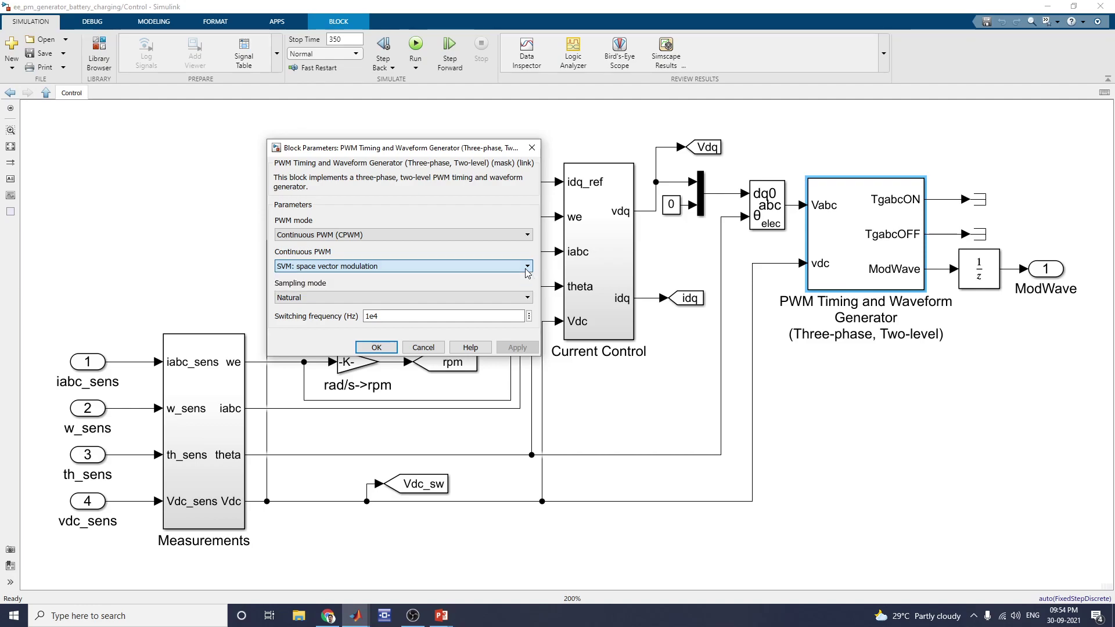
click(527, 298)
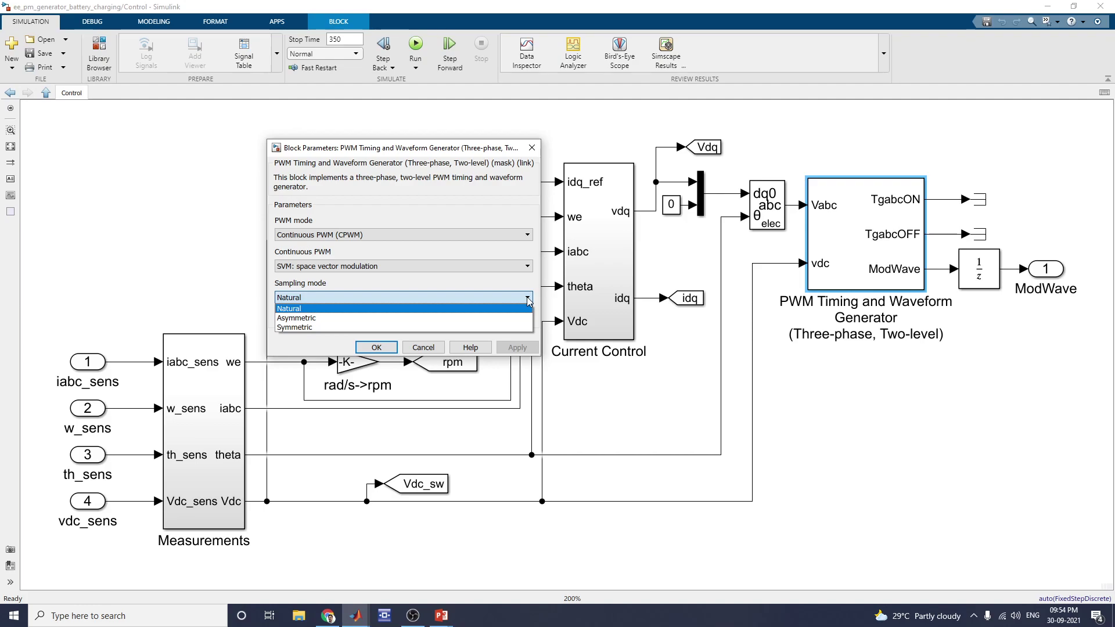
click(529, 301)
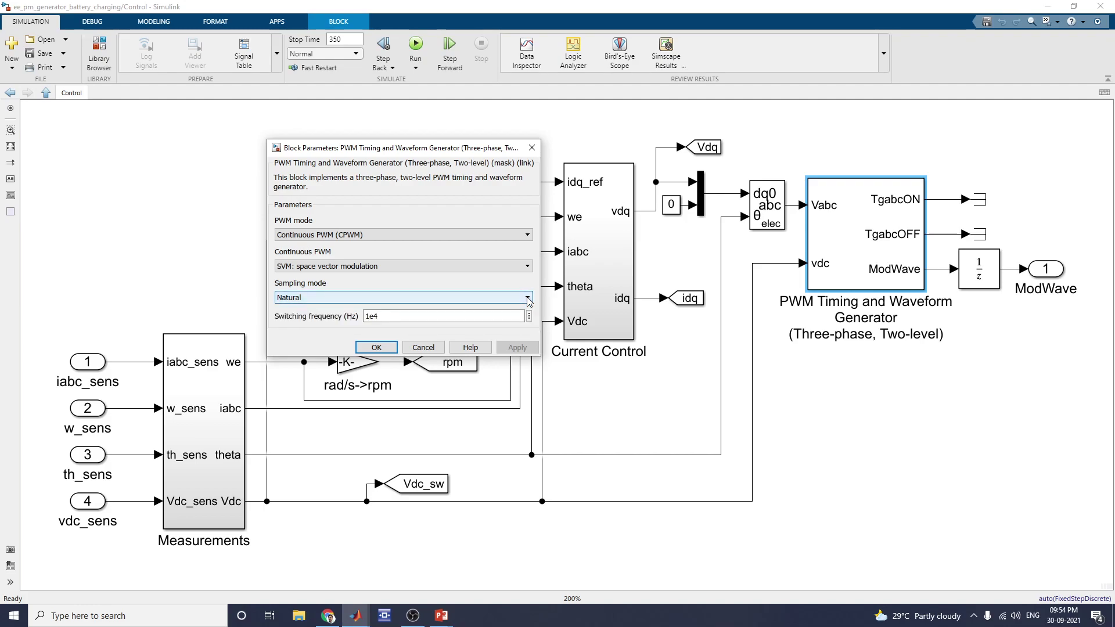
click(531, 147)
Step: Review the PMSM Current Controller's Kp_id, Ki_id, Kp_iq, Ki_iq gains inside Current Control, then go back up
click(626, 293)
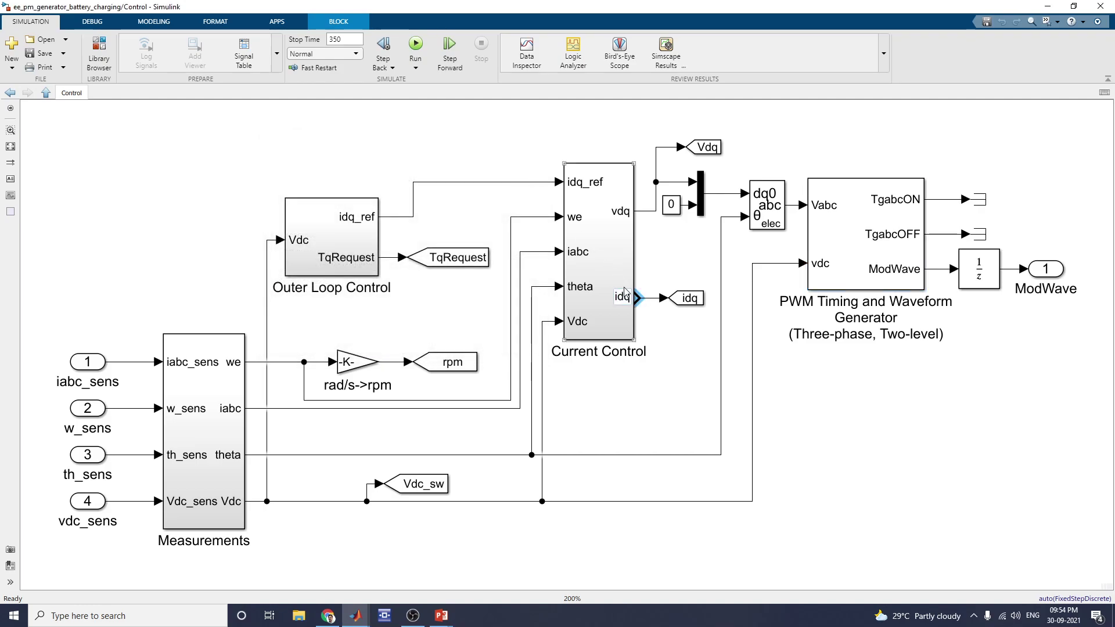
double_click(626, 293)
click(635, 367)
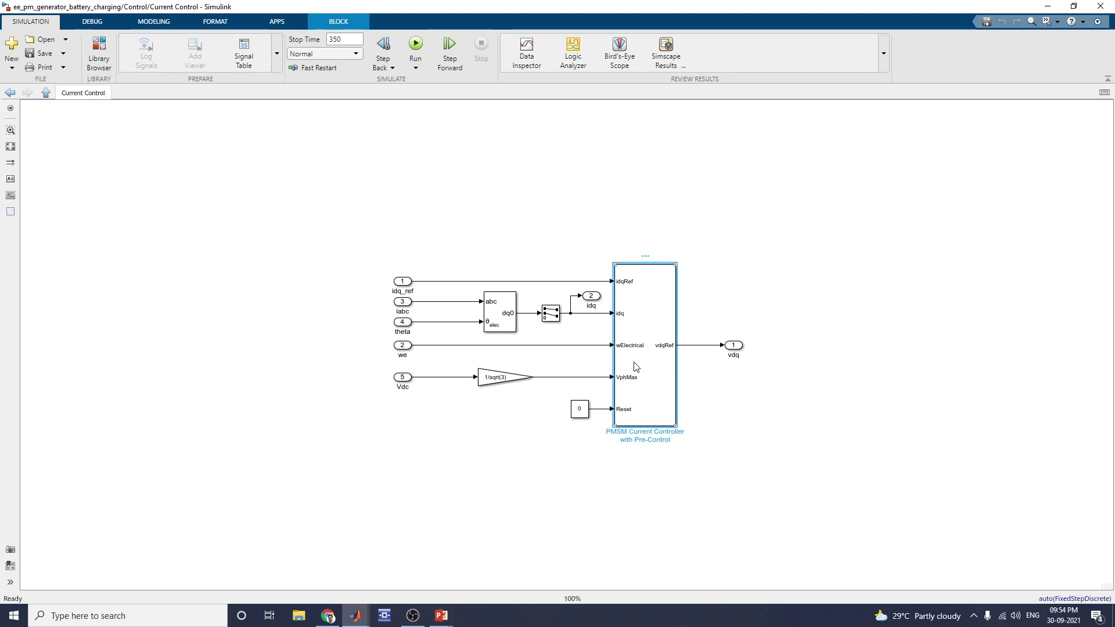
double_click(635, 366)
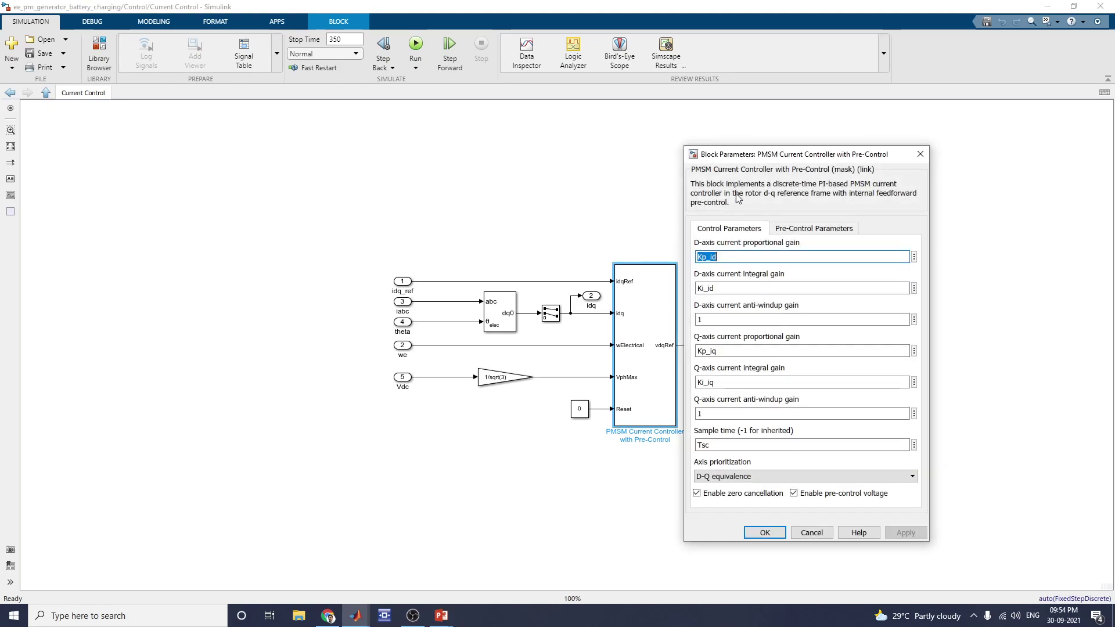
drag(757, 160, 851, 154)
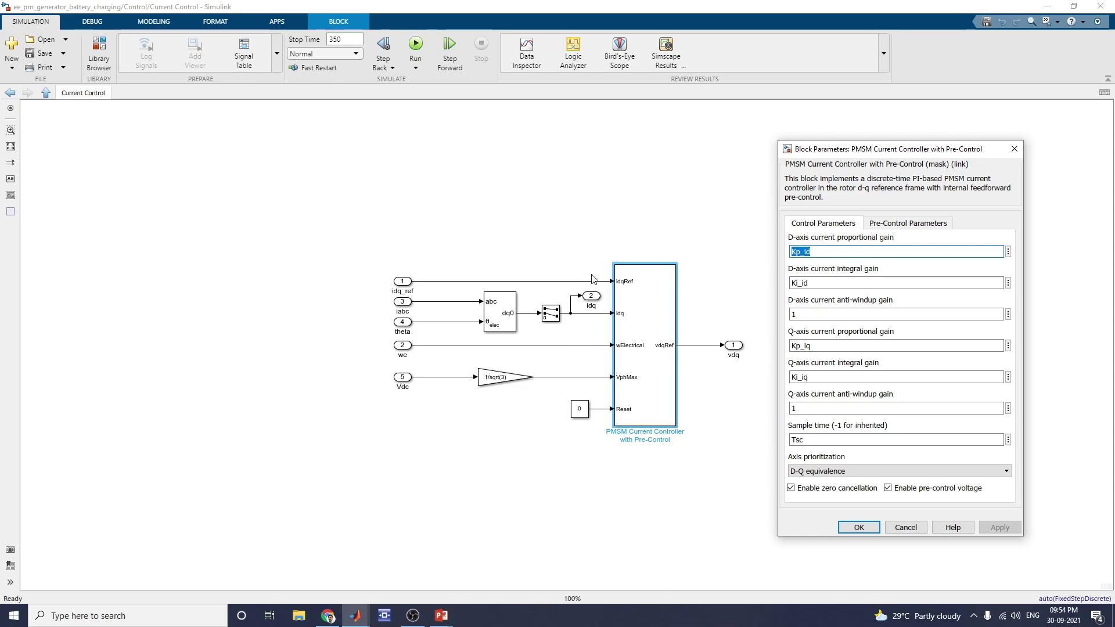
click(867, 531)
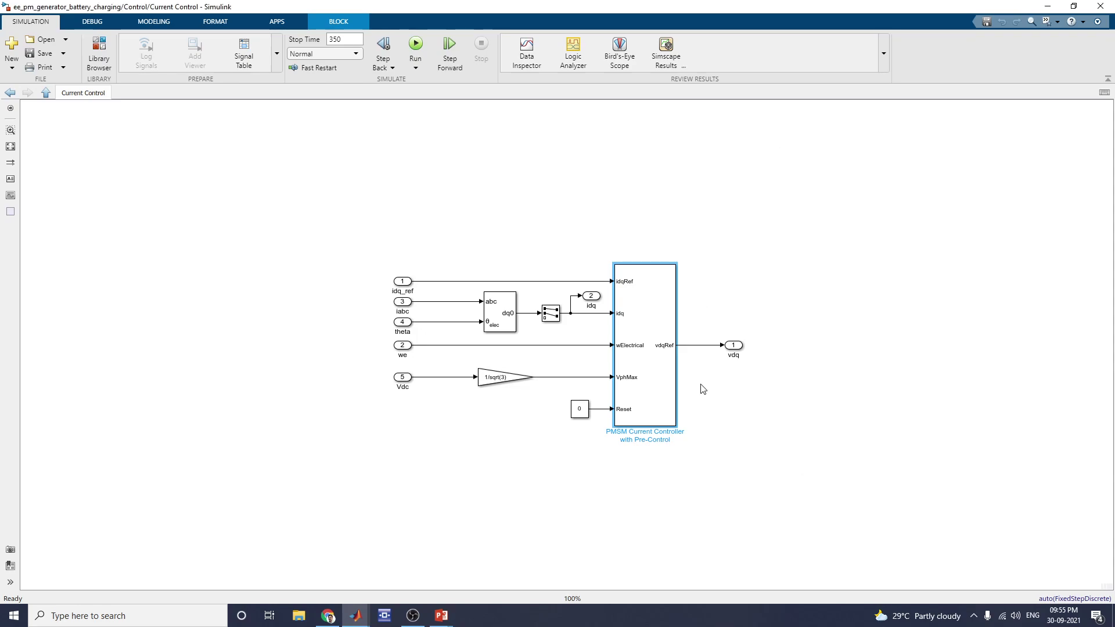
click(10, 93)
Step: Peek into Outer Loop Control, check the Measurements Low-Pass Filter unchanged, and return to the top level
double_click(308, 241)
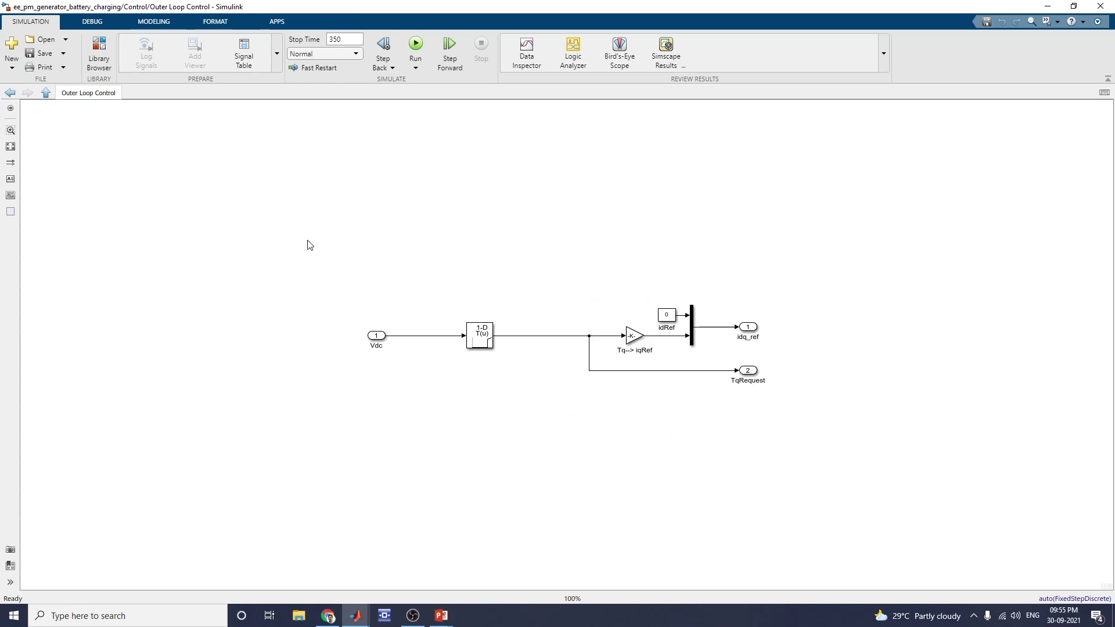
click(10, 93)
click(224, 430)
double_click(223, 430)
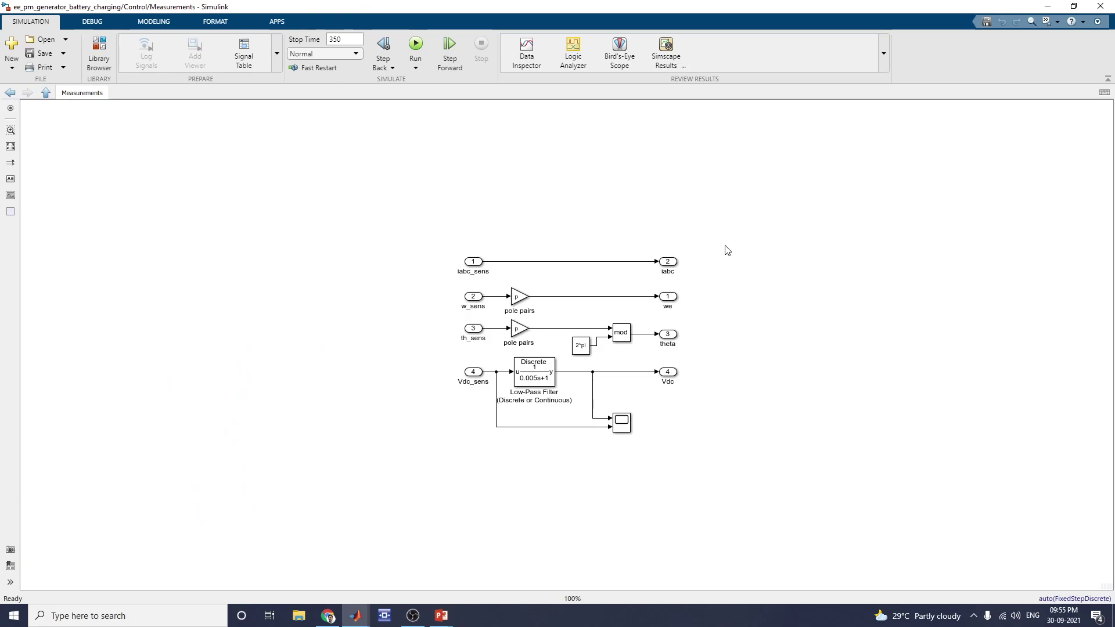
double_click(526, 368)
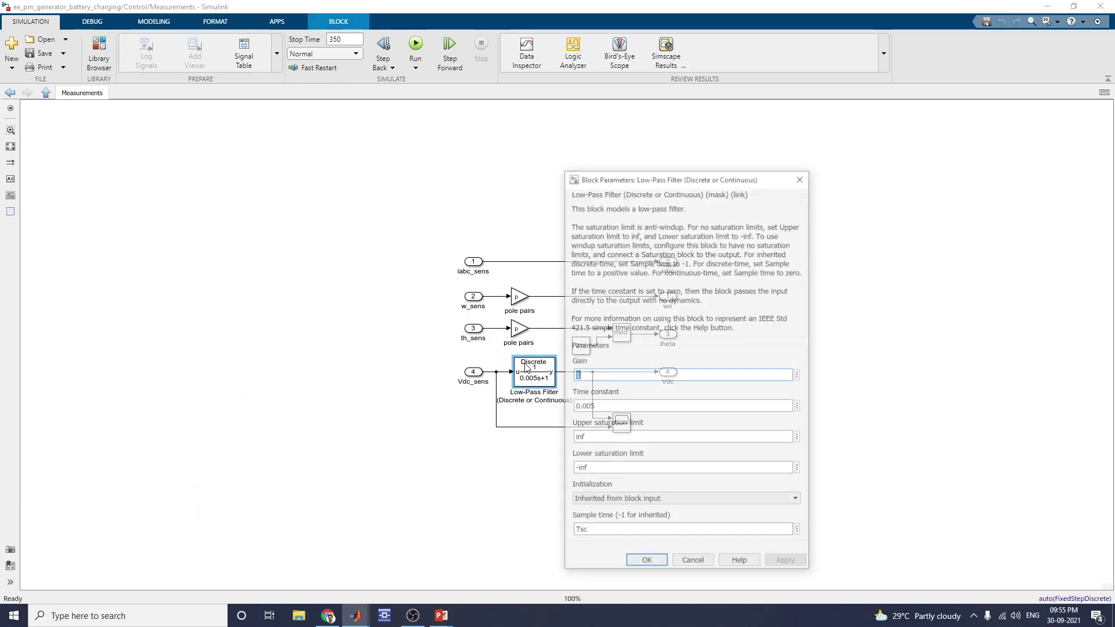
drag(642, 183, 836, 139)
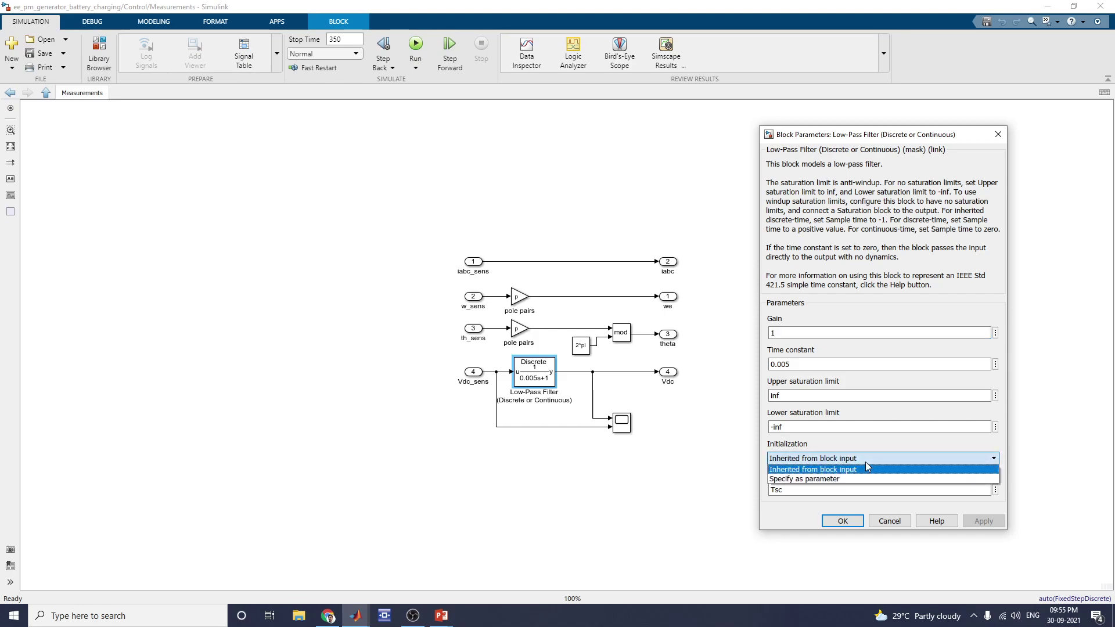
click(865, 468)
click(888, 521)
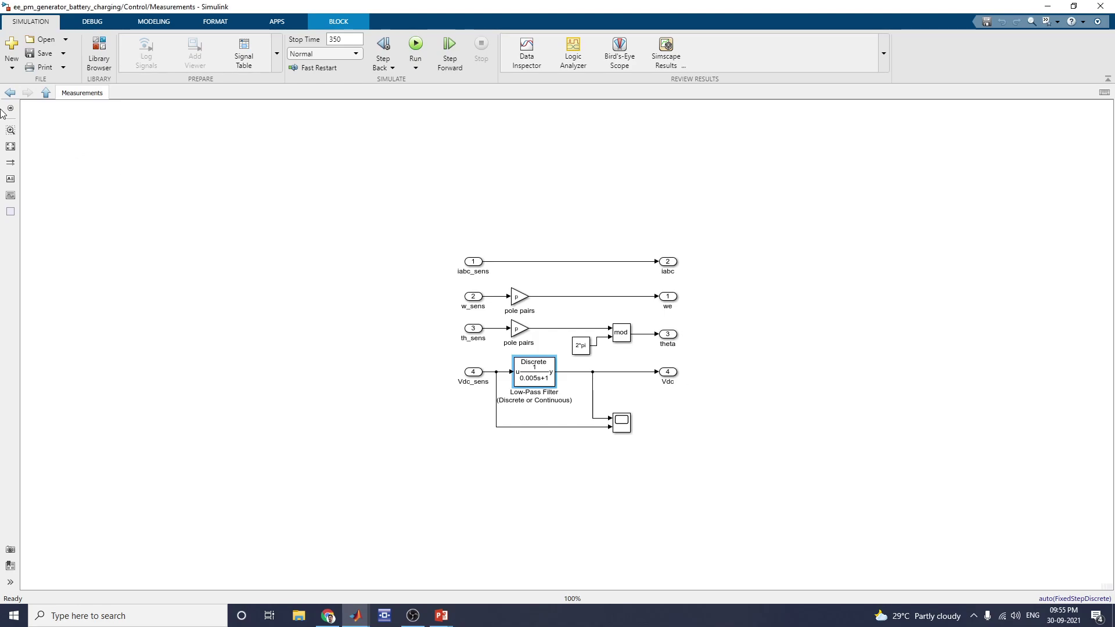
click(11, 93)
click(11, 93)
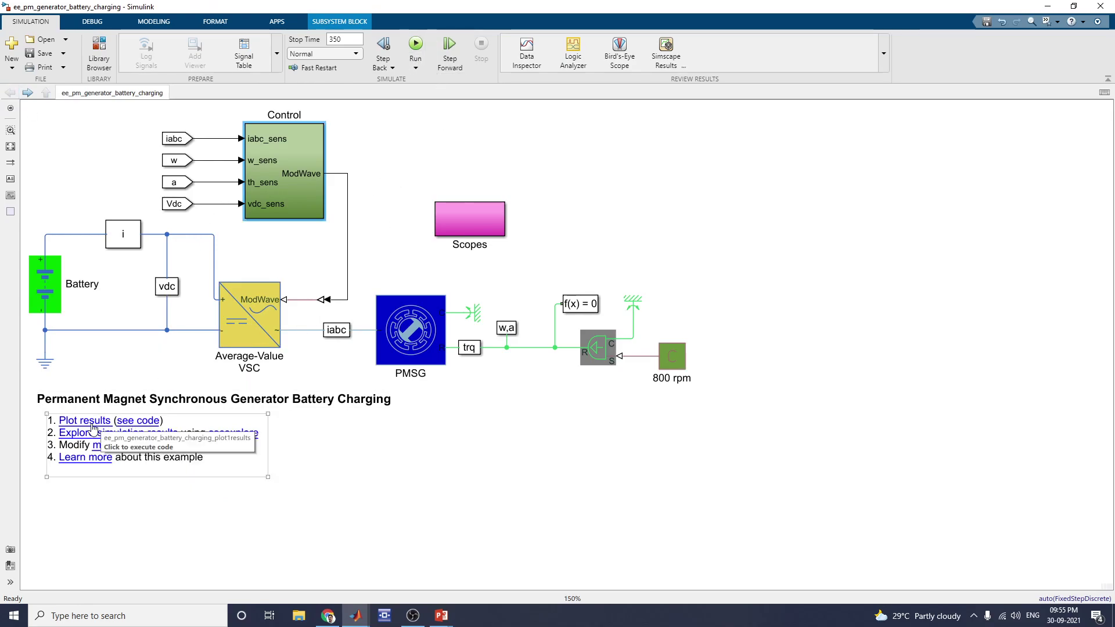
Step: Plot generator torque, DC-link voltage and battery SOC, then open Simscape Results Explorer with 93 logged variables
click(92, 425)
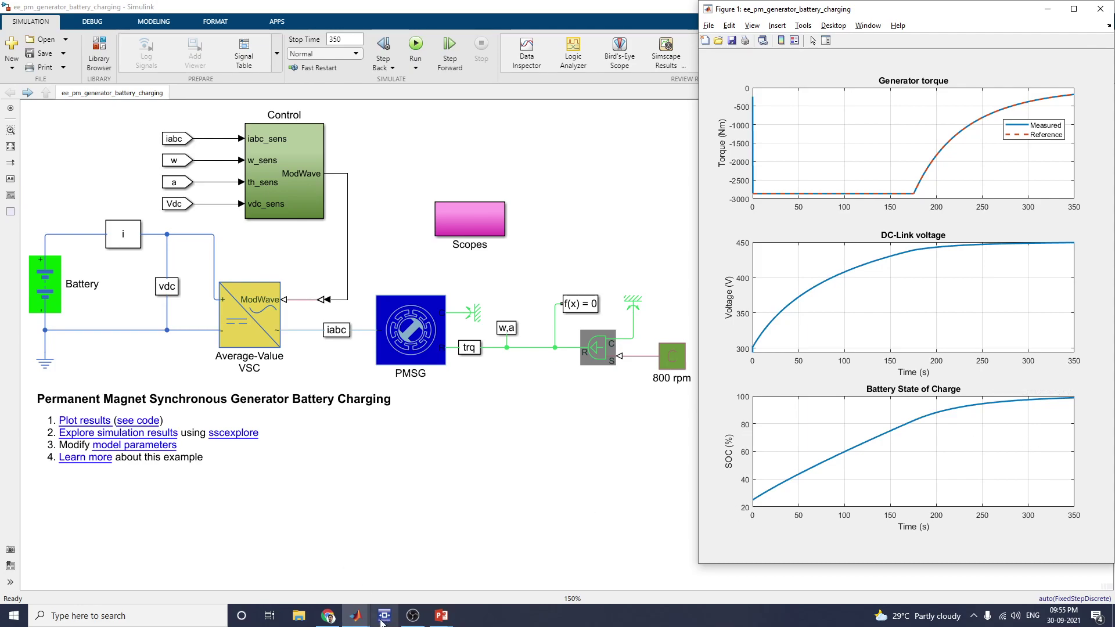
click(148, 437)
click(154, 436)
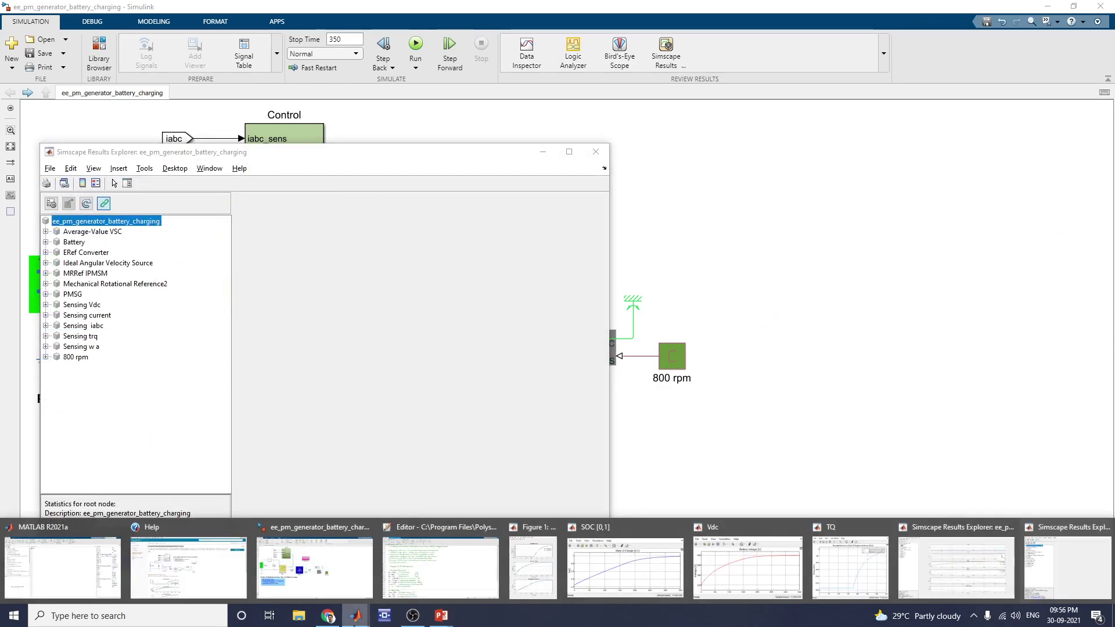
click(441, 569)
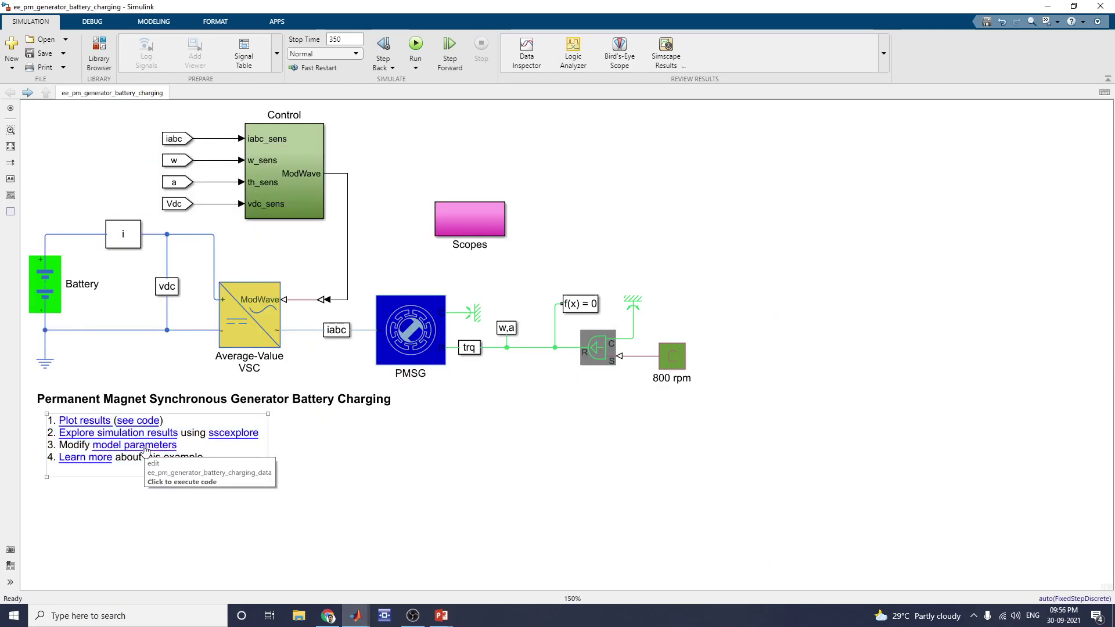
Step: Open the model parameters data script and scroll through its generator, battery and control values
click(144, 447)
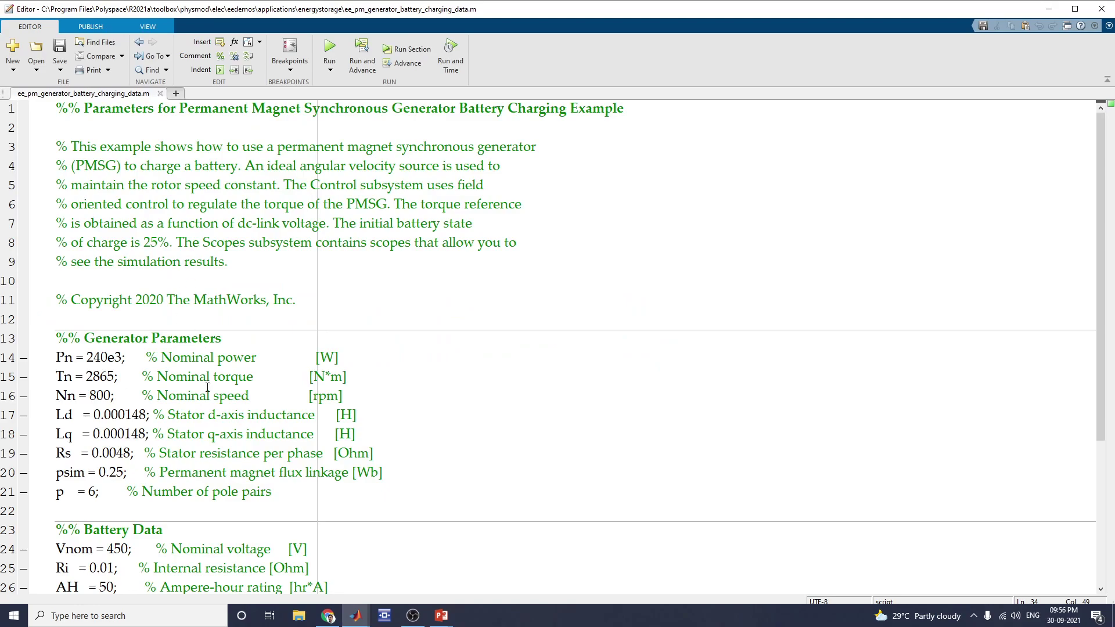
scroll(212, 376, down, 4)
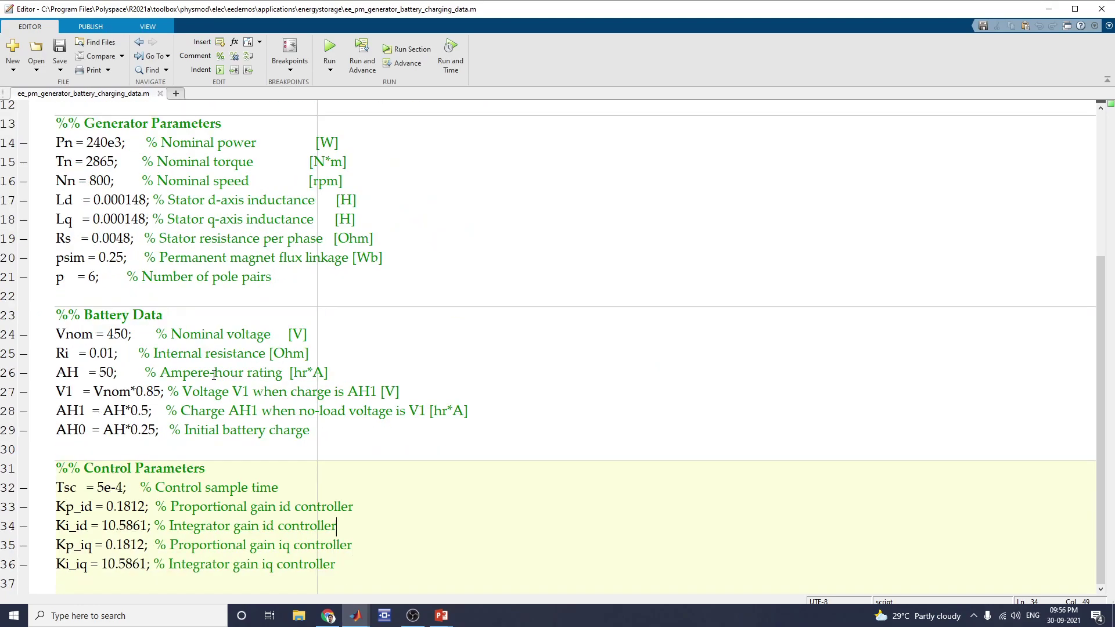
scroll(213, 374, up, 4)
scroll(244, 347, down, 3)
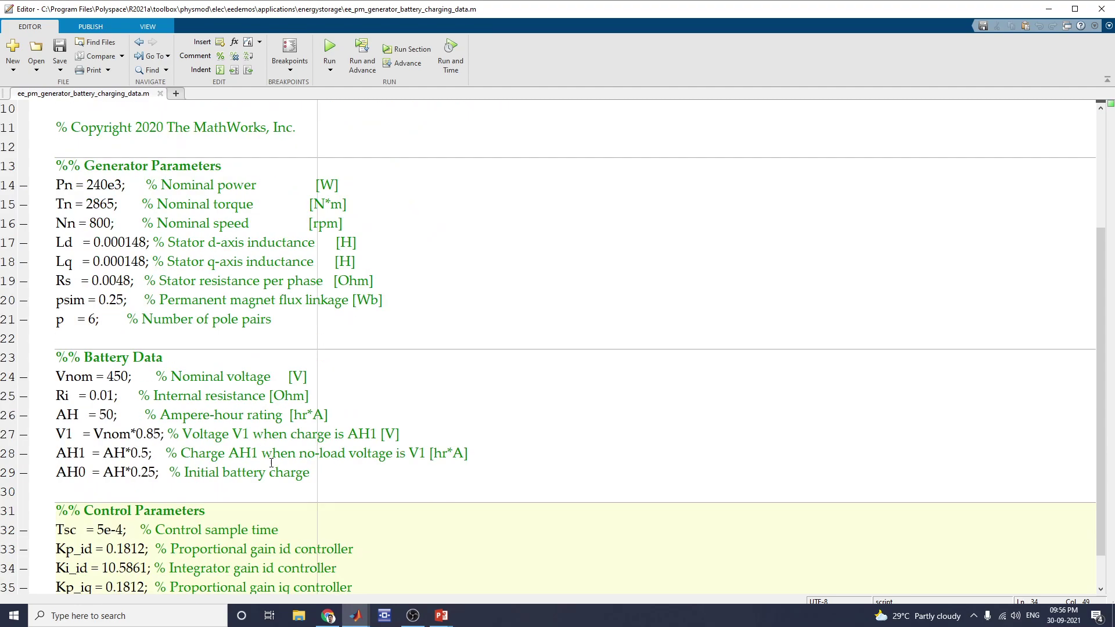
Step: Bring the Figure 1 results plot and then the SOC [0,1] scope to the front
click(355, 616)
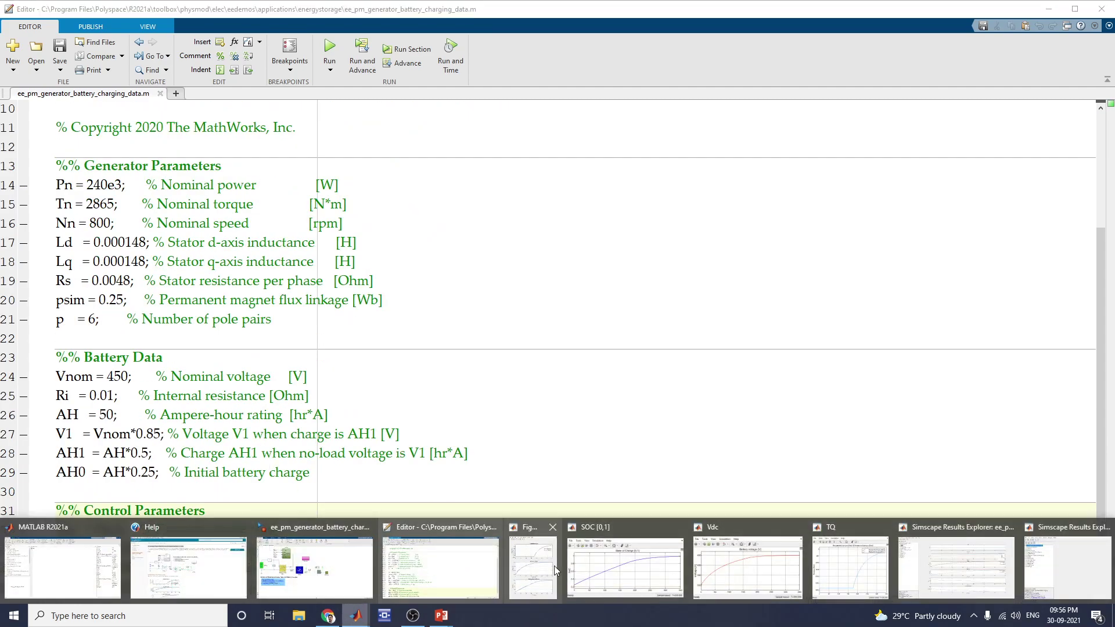
click(525, 573)
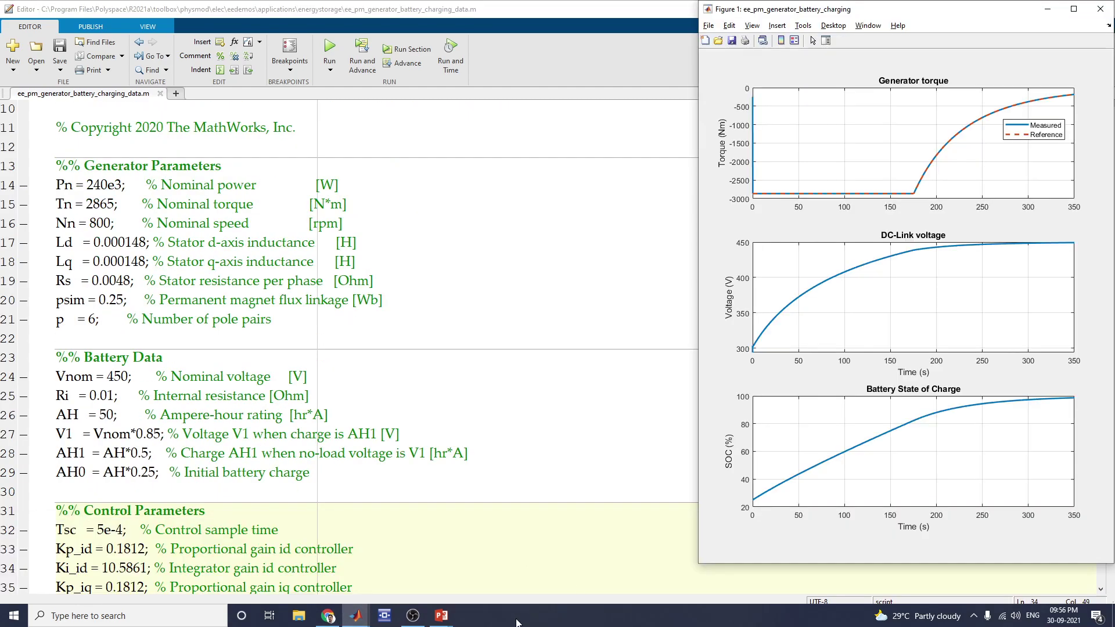
click(355, 616)
click(598, 569)
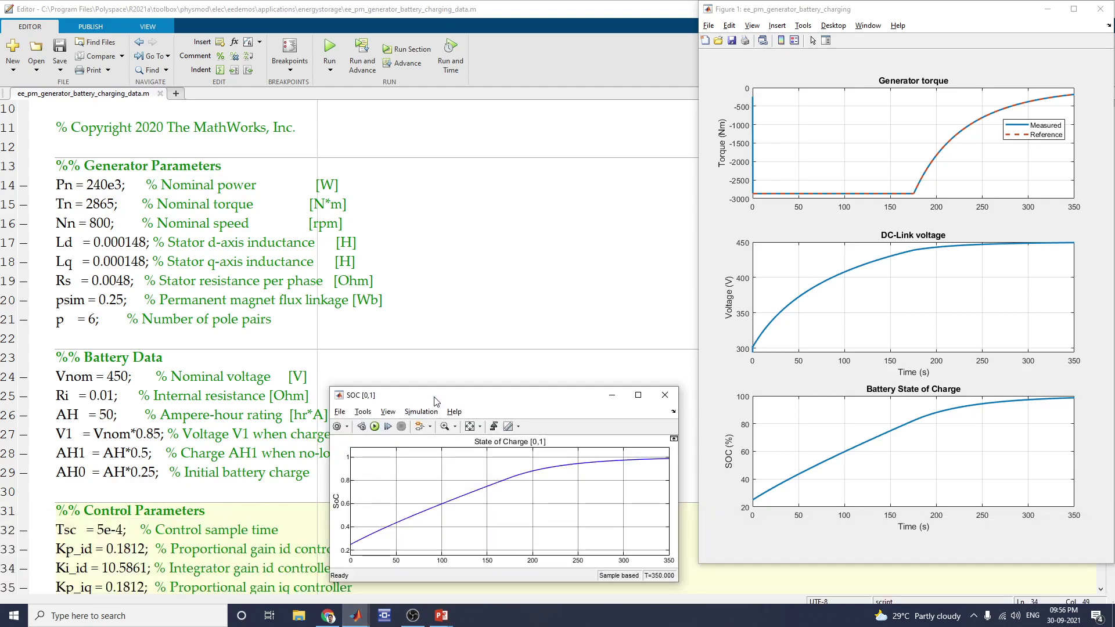
Step: Make the SOC scope taller, bring up the Vdc and TQ scopes, then the Simscape Results Explorer
drag(439, 388, 439, 284)
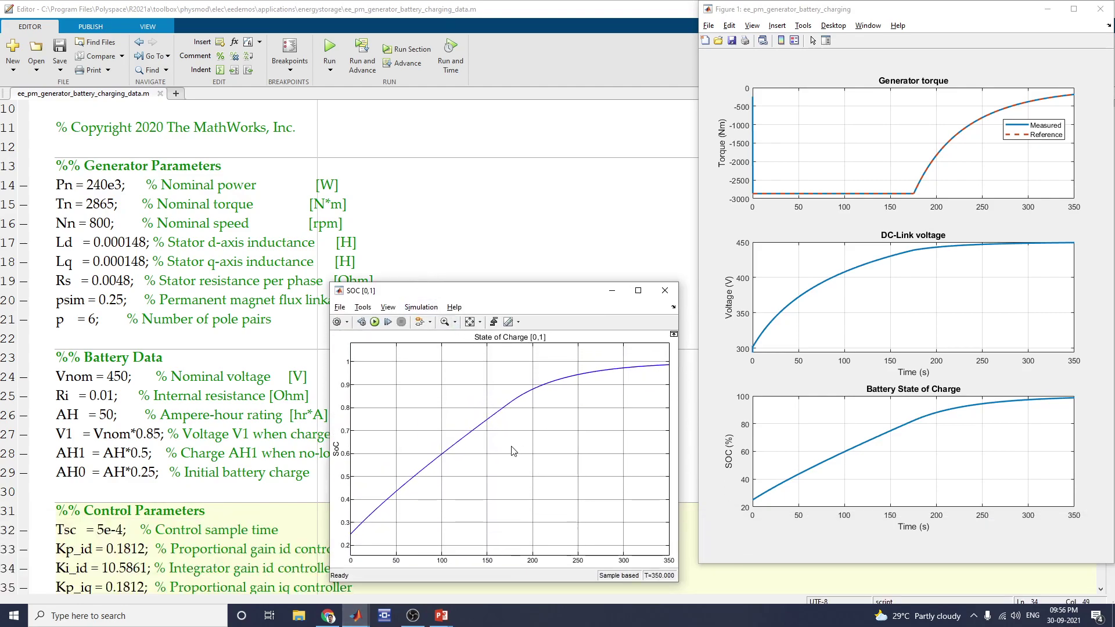
mouse_move(357, 616)
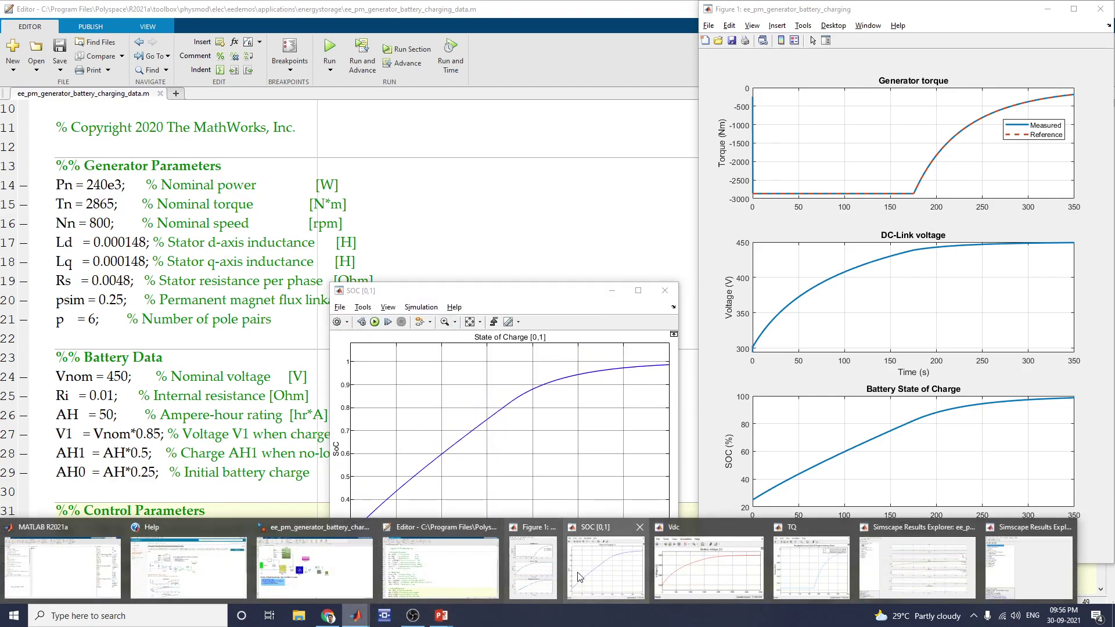
click(685, 557)
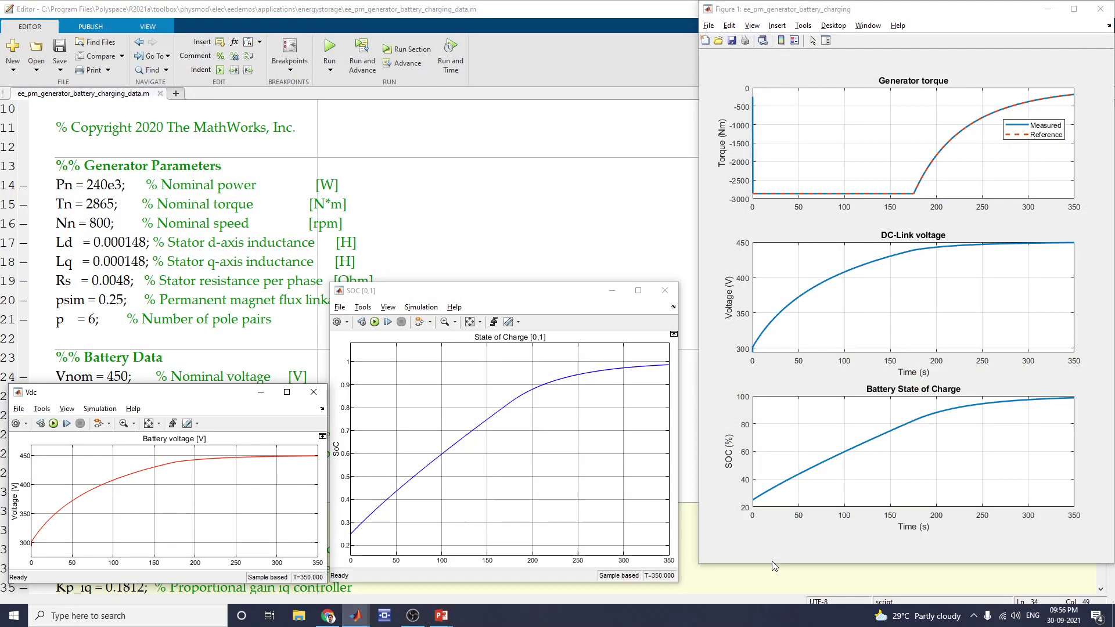
click(384, 620)
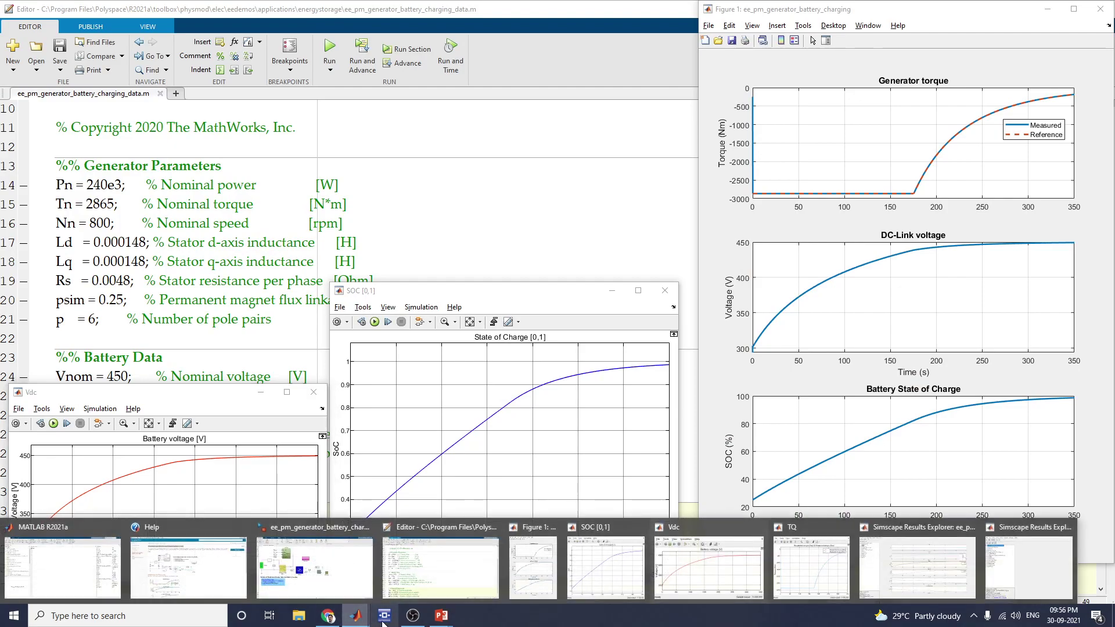
click(800, 556)
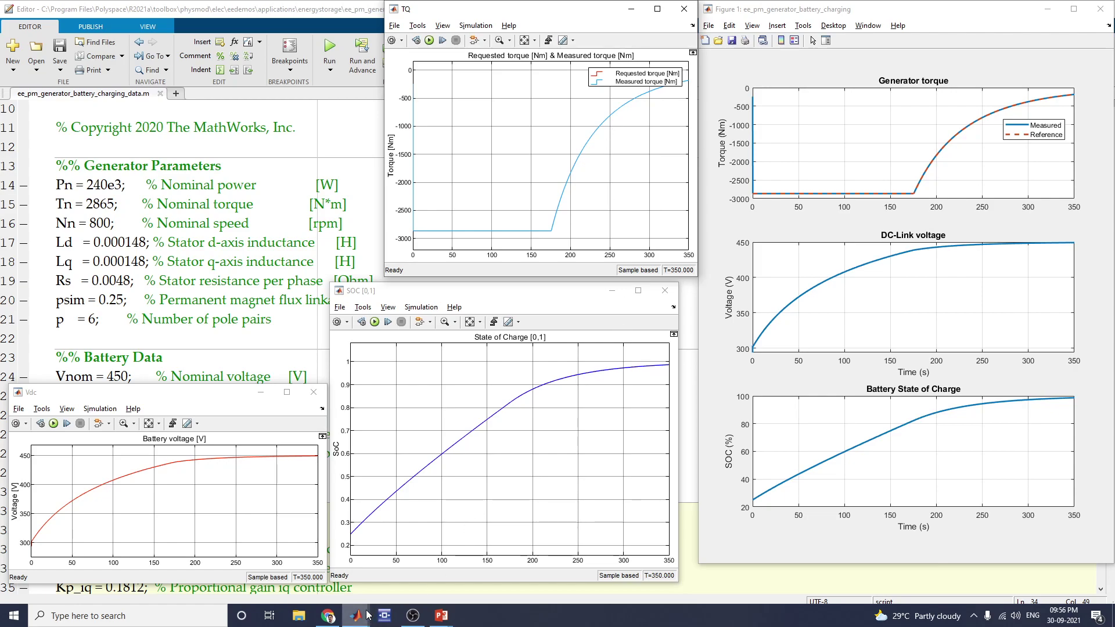
mouse_move(356, 614)
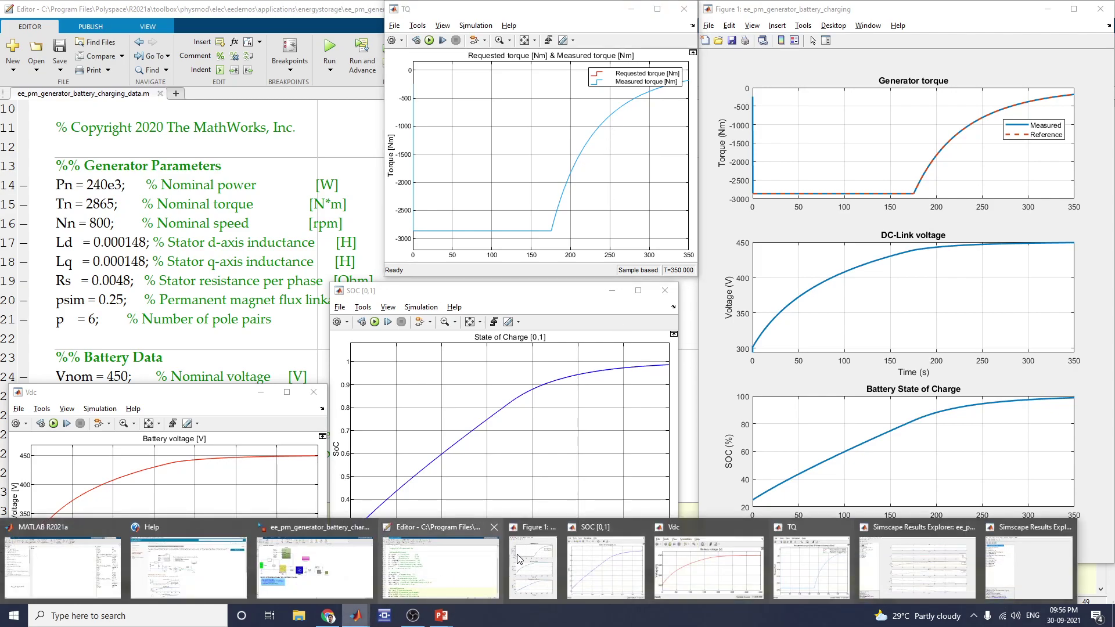
click(1015, 560)
Step: Maximize the Results Explorer, browse Average-Value VSC and Battery, and plot the ERef Converter voltage V
click(569, 152)
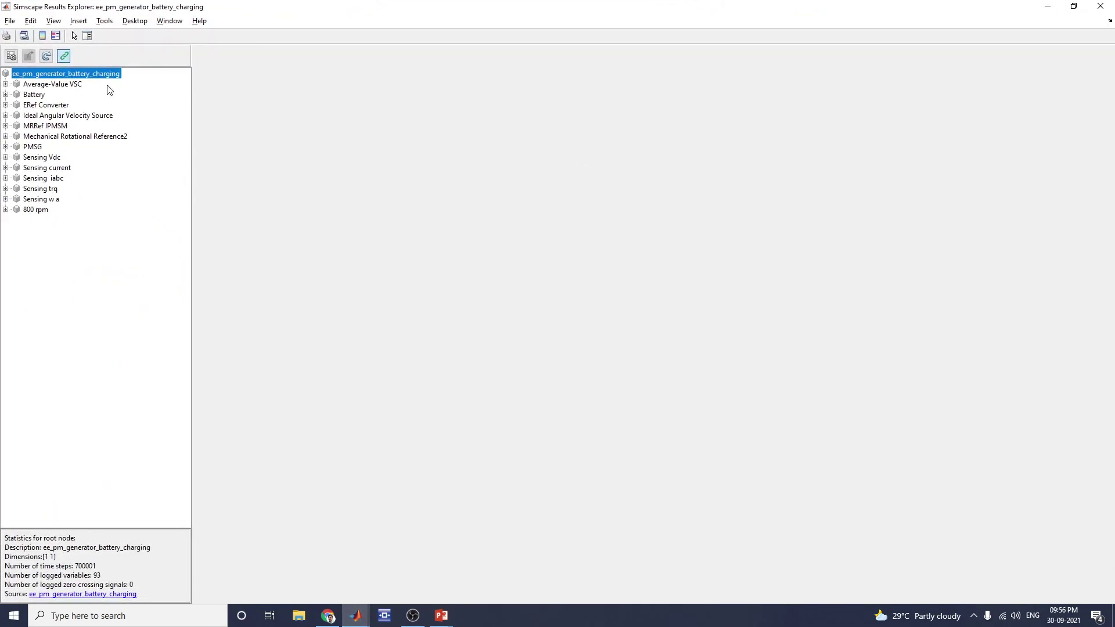
click(25, 87)
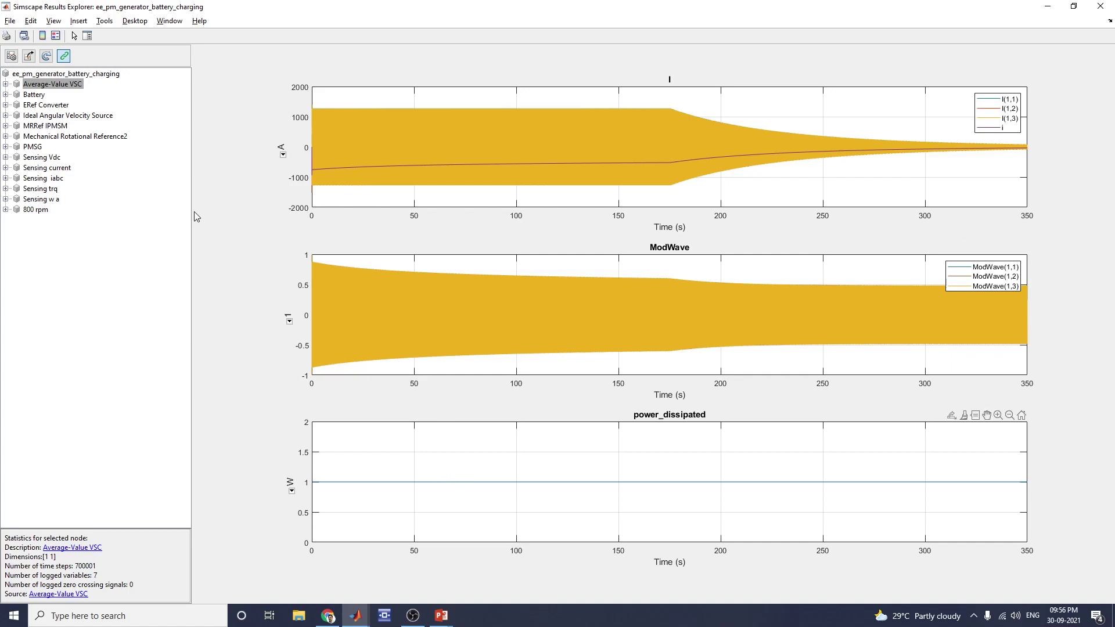
click(33, 96)
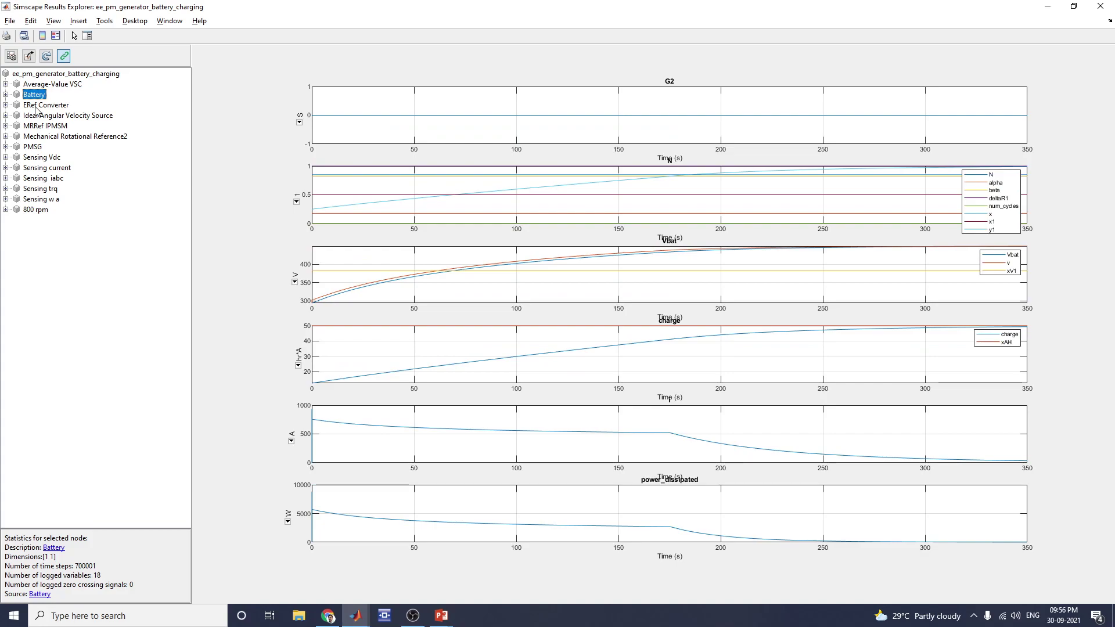
click(43, 107)
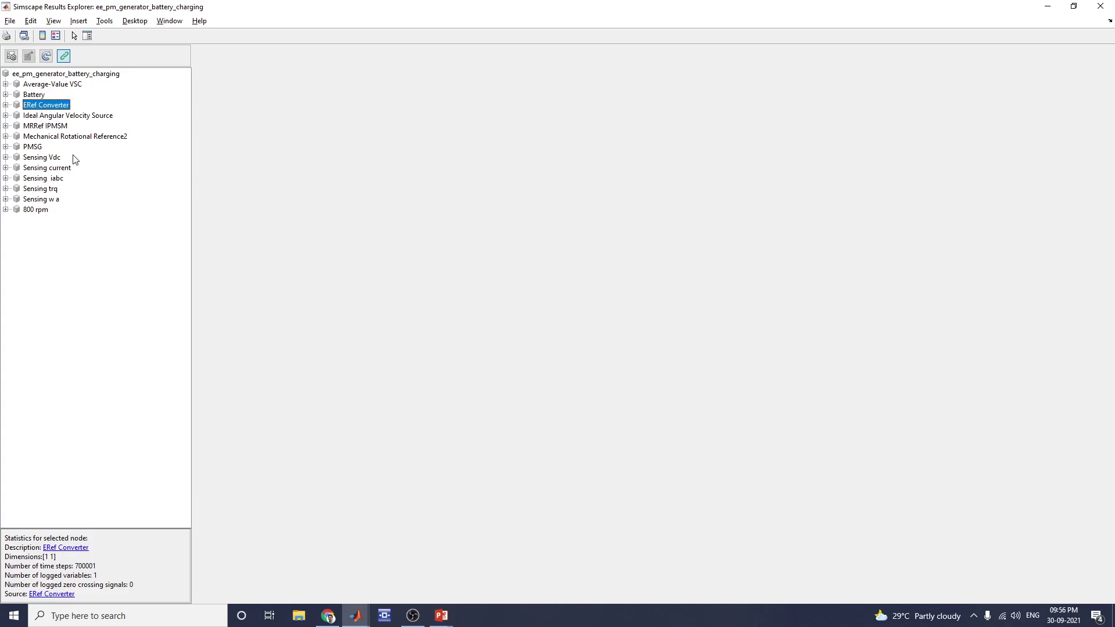
click(6, 106)
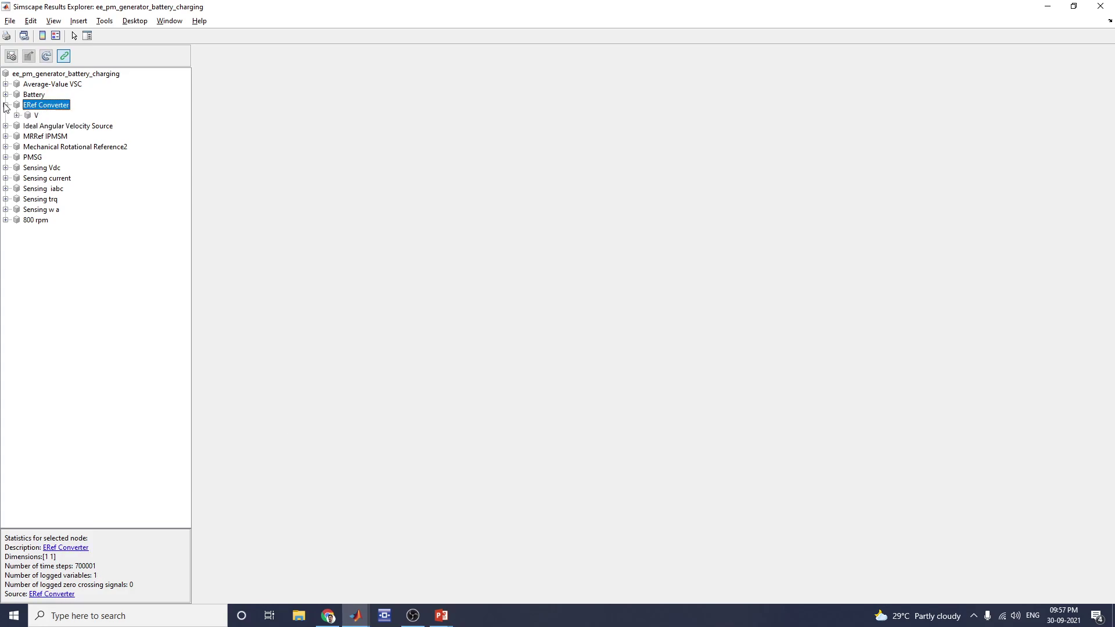
click(36, 115)
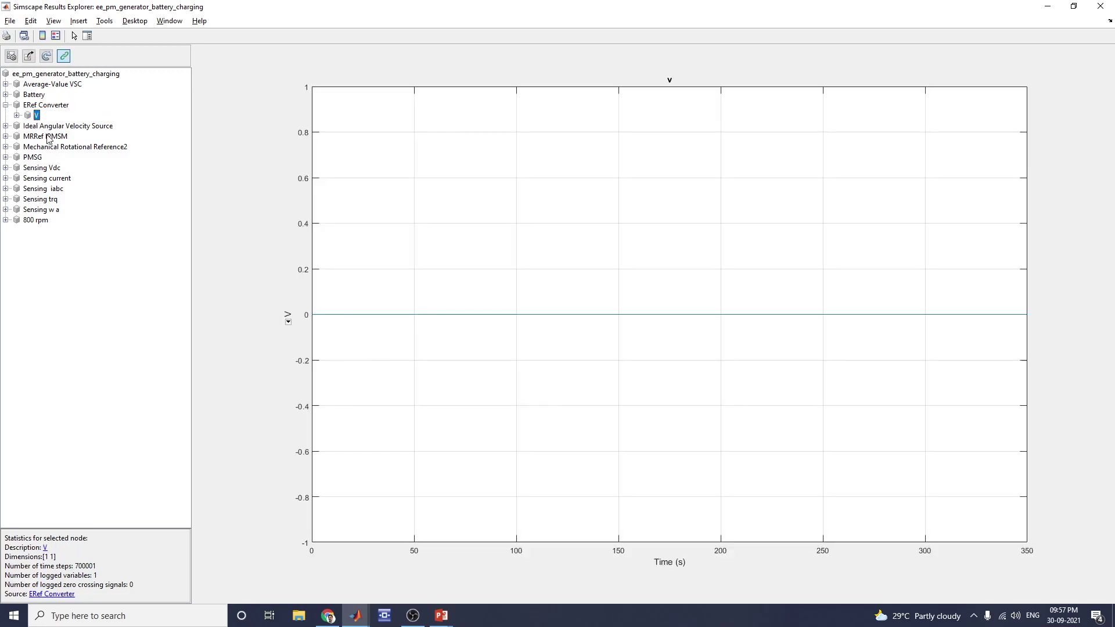
Step: Plot the Ideal Angular Velocity Source signals and MRRef IPMSM speed W, then expand the PMSG results
click(42, 127)
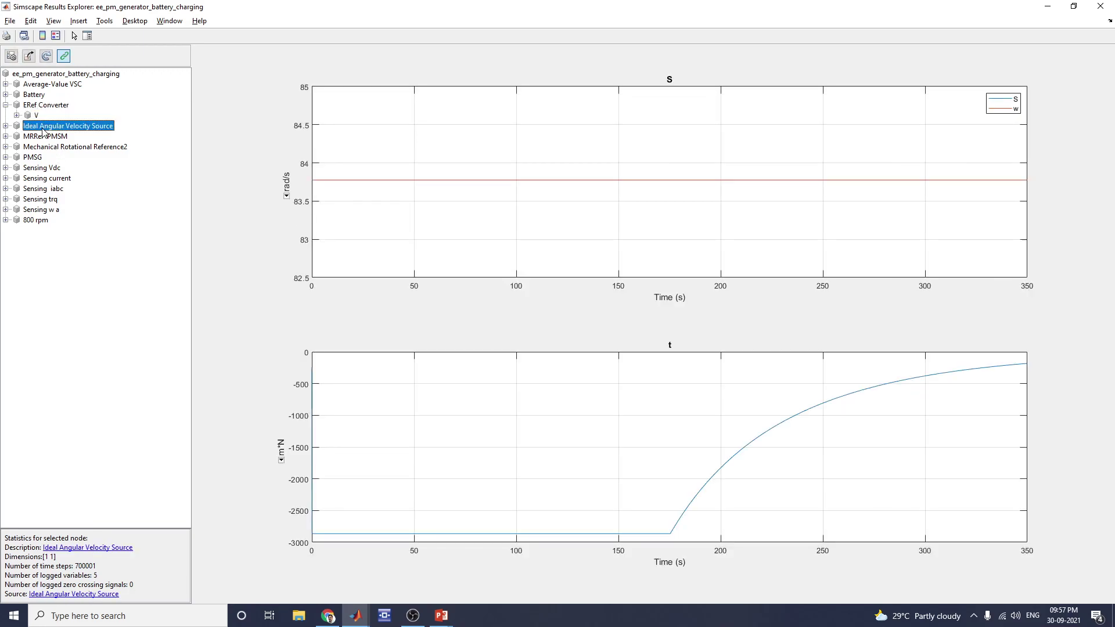
click(49, 139)
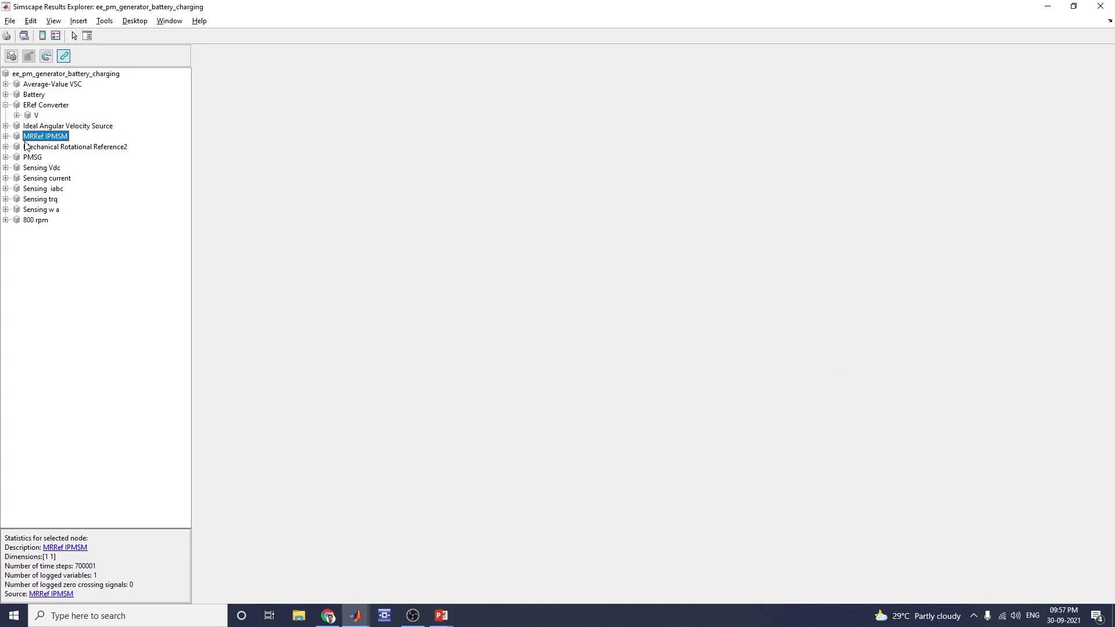
click(6, 136)
click(29, 147)
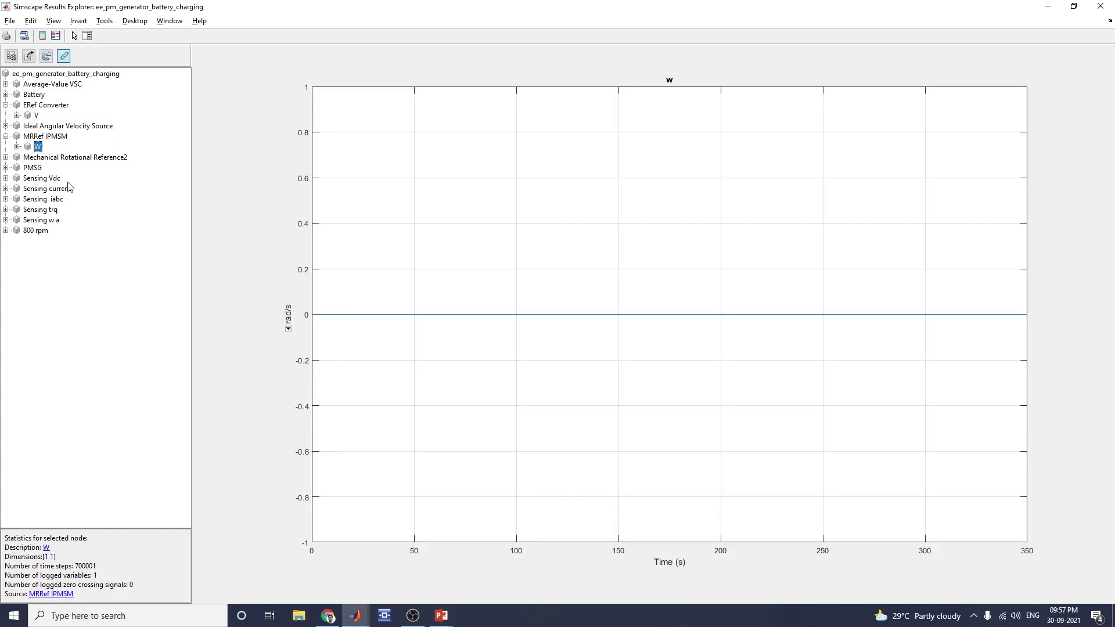
click(61, 159)
click(36, 169)
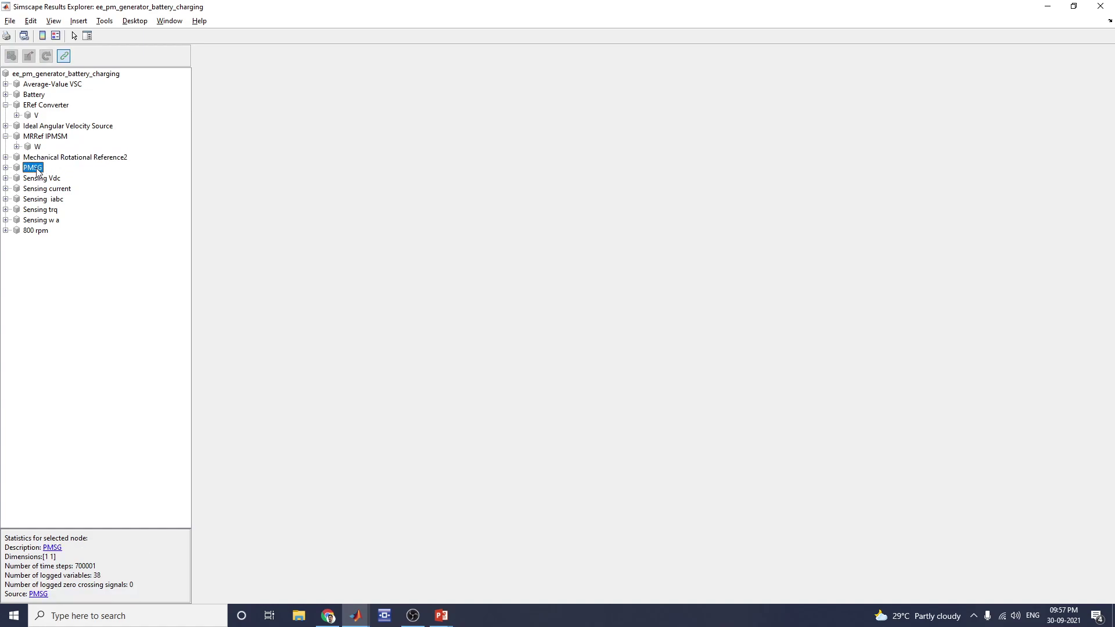
click(5, 167)
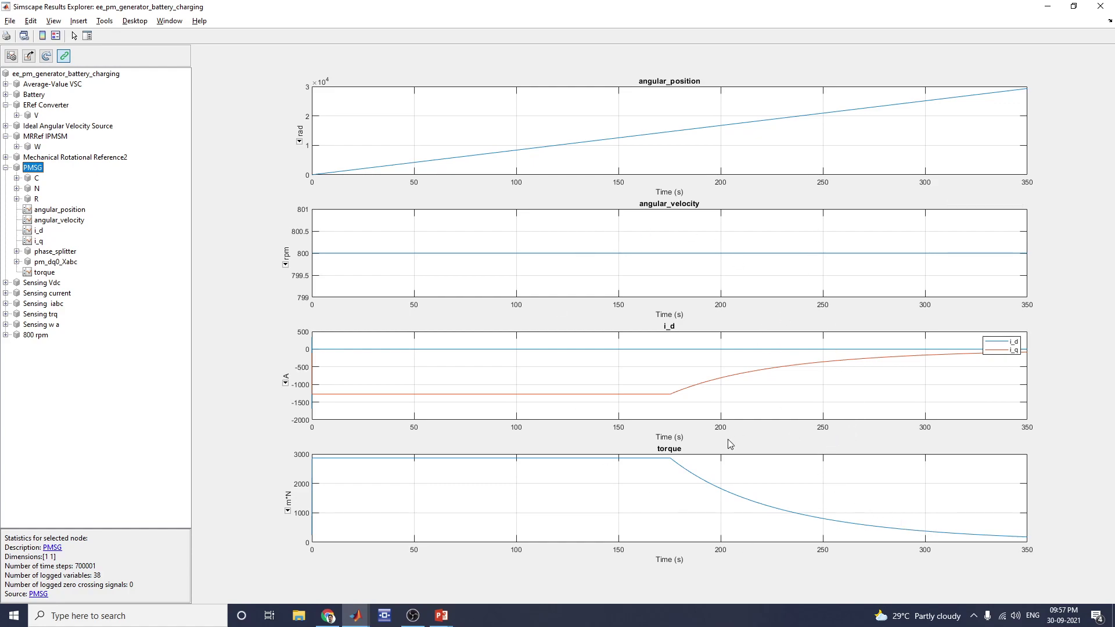
Step: Plot the PMSG angular_position, angular_velocity, i_d and i_q signals
click(64, 211)
click(68, 224)
click(42, 231)
click(41, 243)
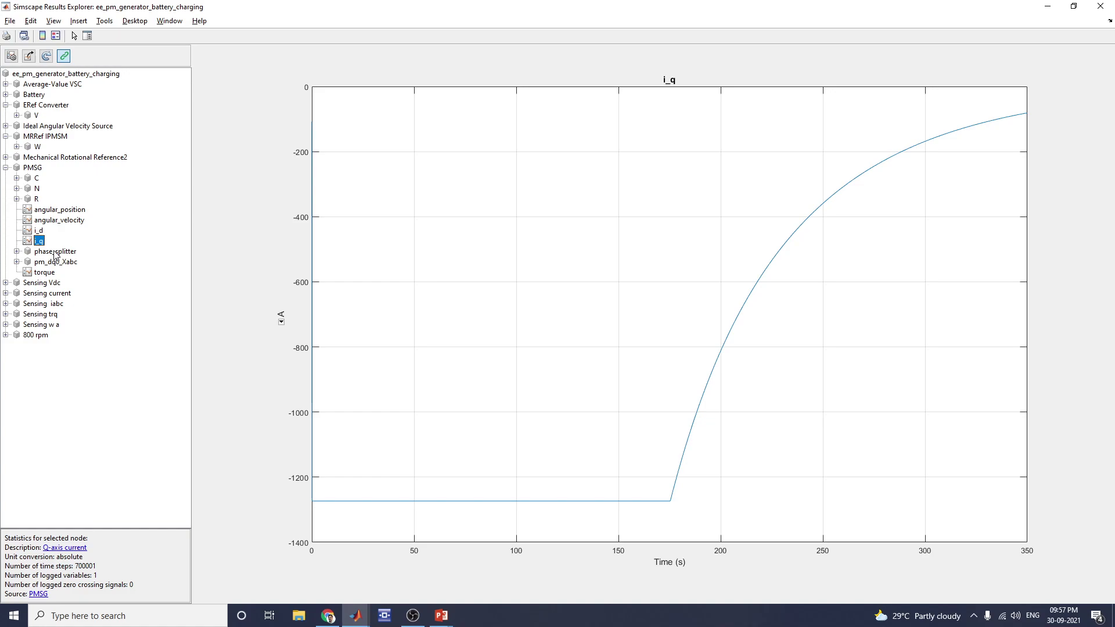
Step: Expand phase_splitter and plot the phase b voltage, then the PMSG torque
click(55, 253)
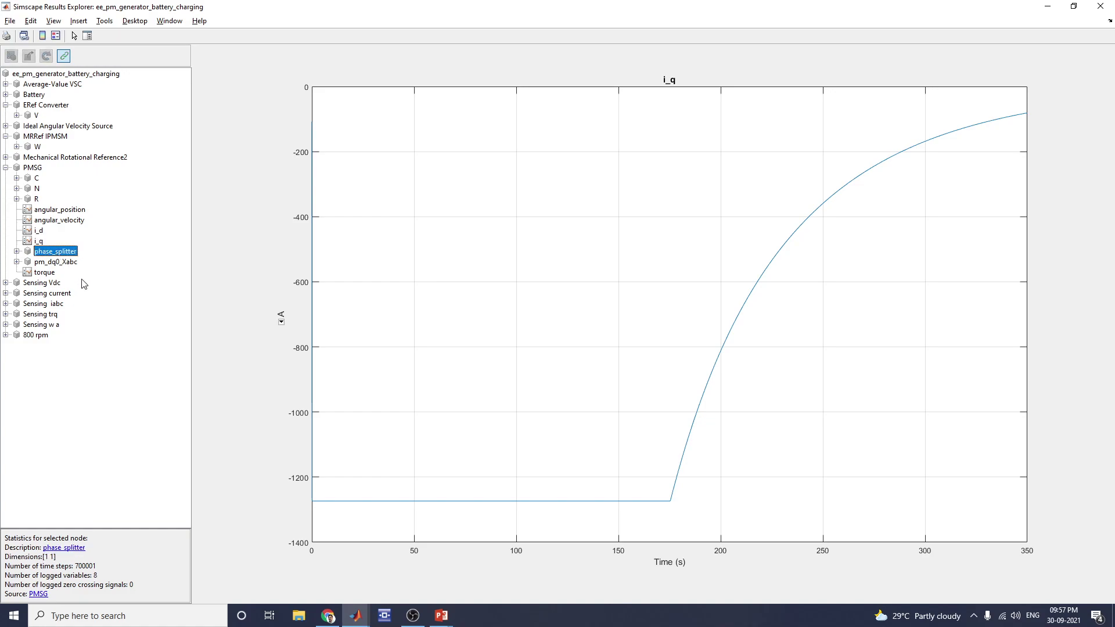
click(16, 252)
click(50, 273)
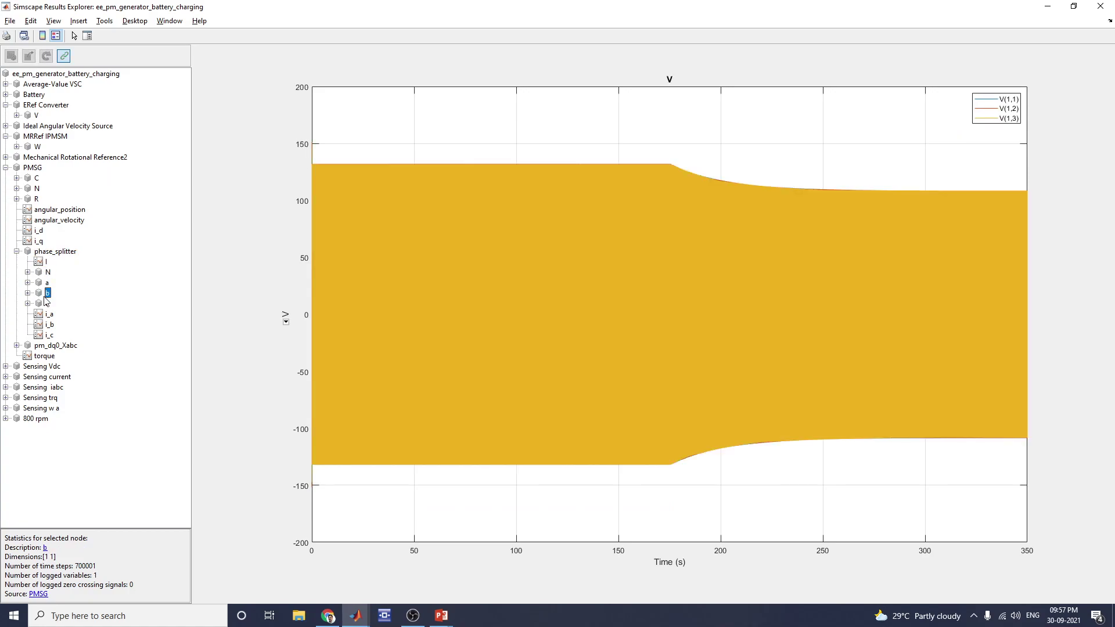
click(50, 325)
click(44, 356)
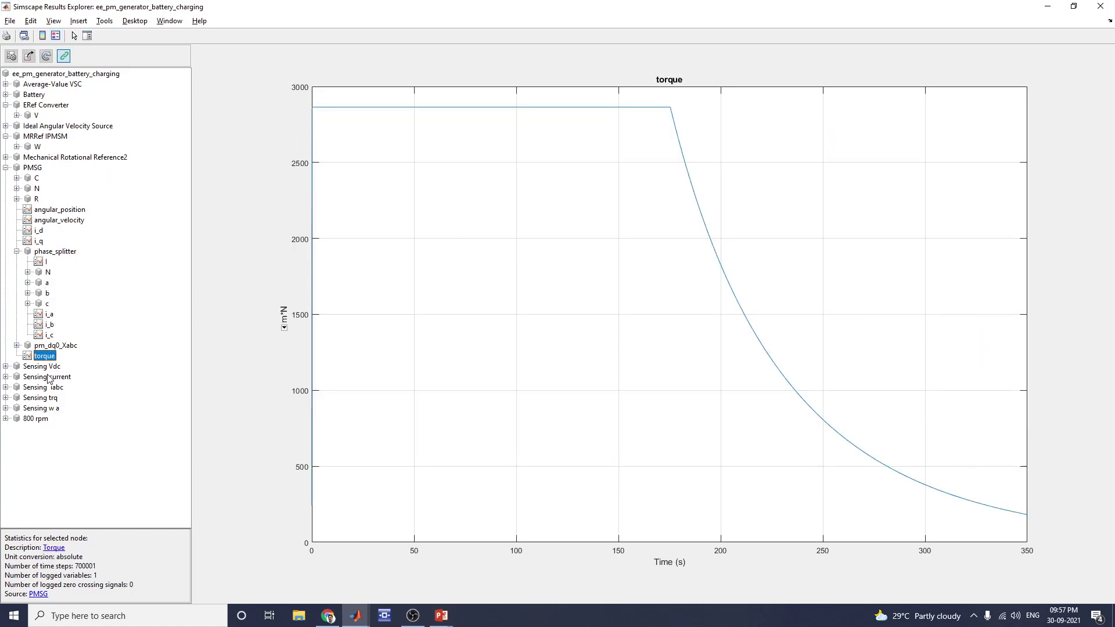
Step: Browse the Sensing results, plot the 800 rpm source output O, then the phase c current i_c
click(44, 387)
click(58, 376)
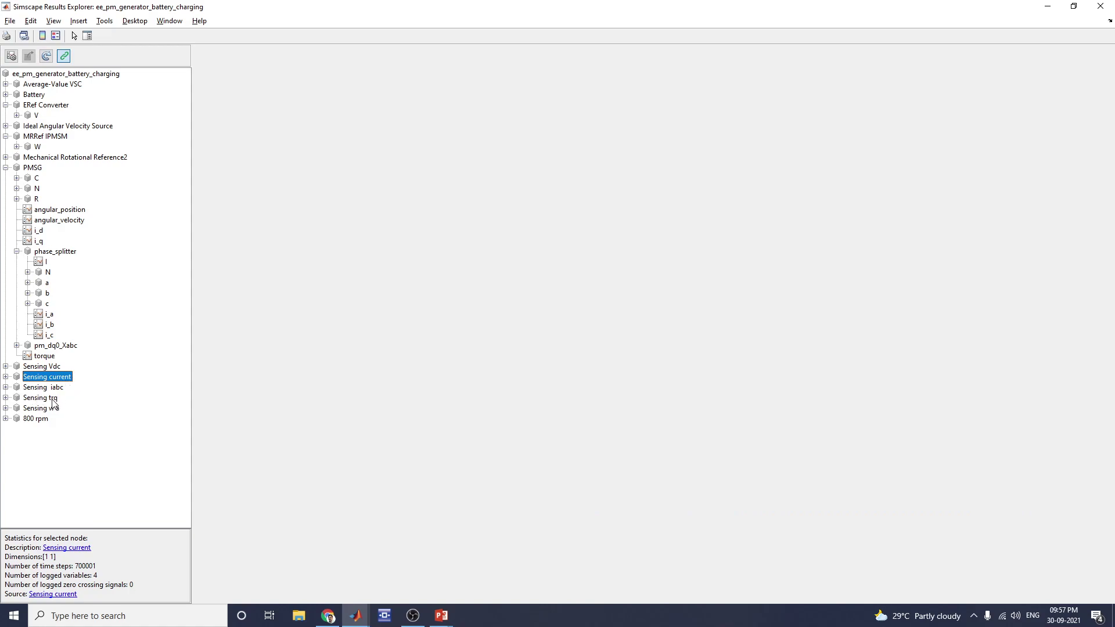
click(51, 398)
click(36, 419)
click(6, 418)
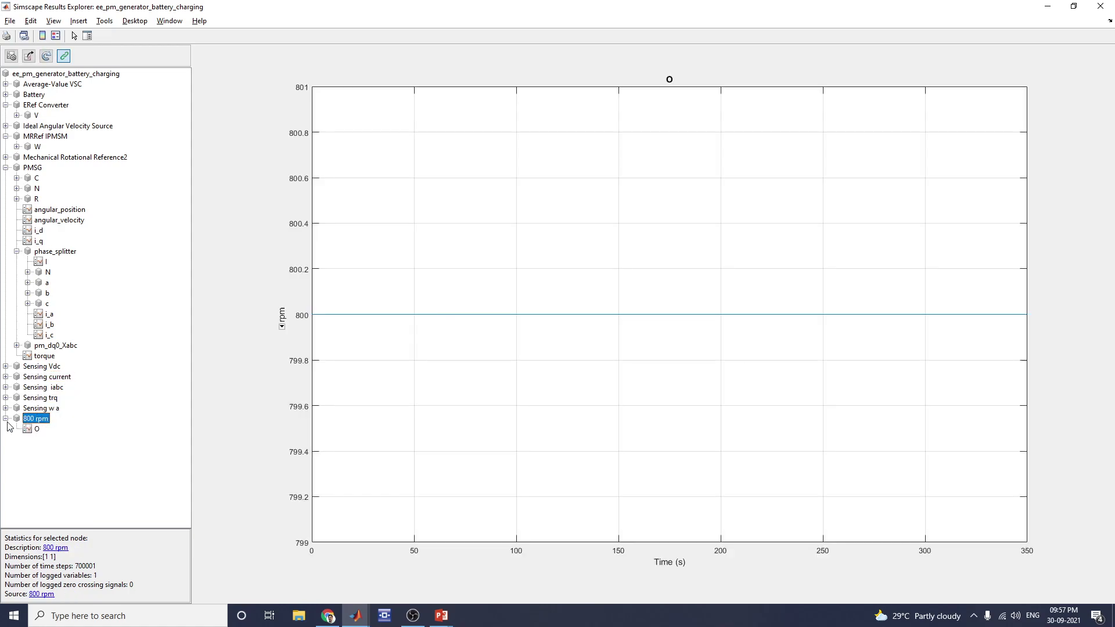
click(37, 429)
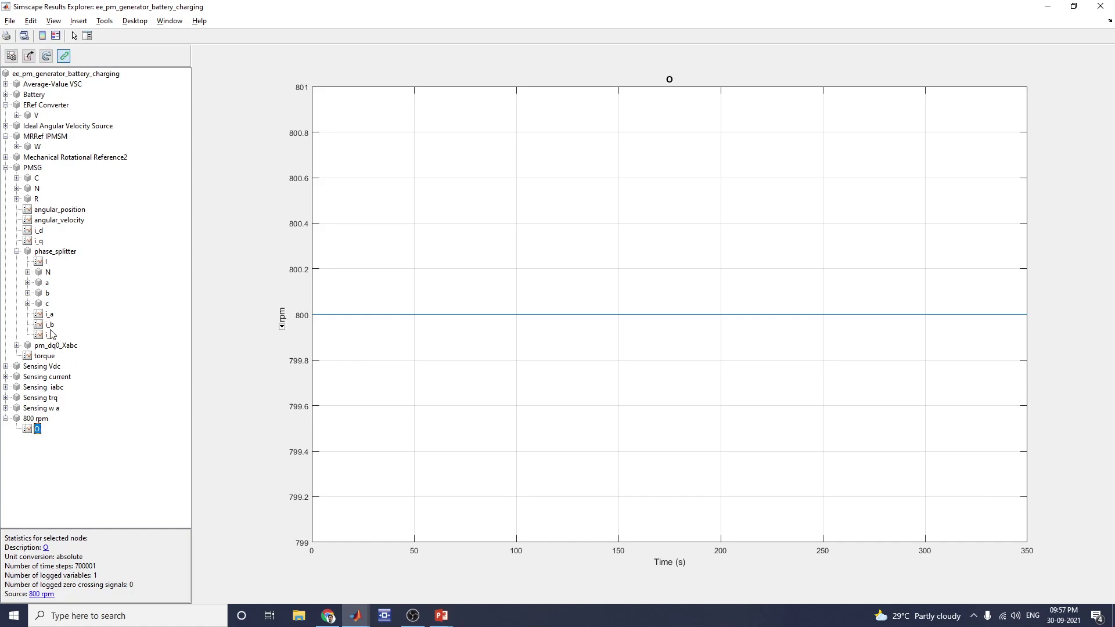
click(50, 335)
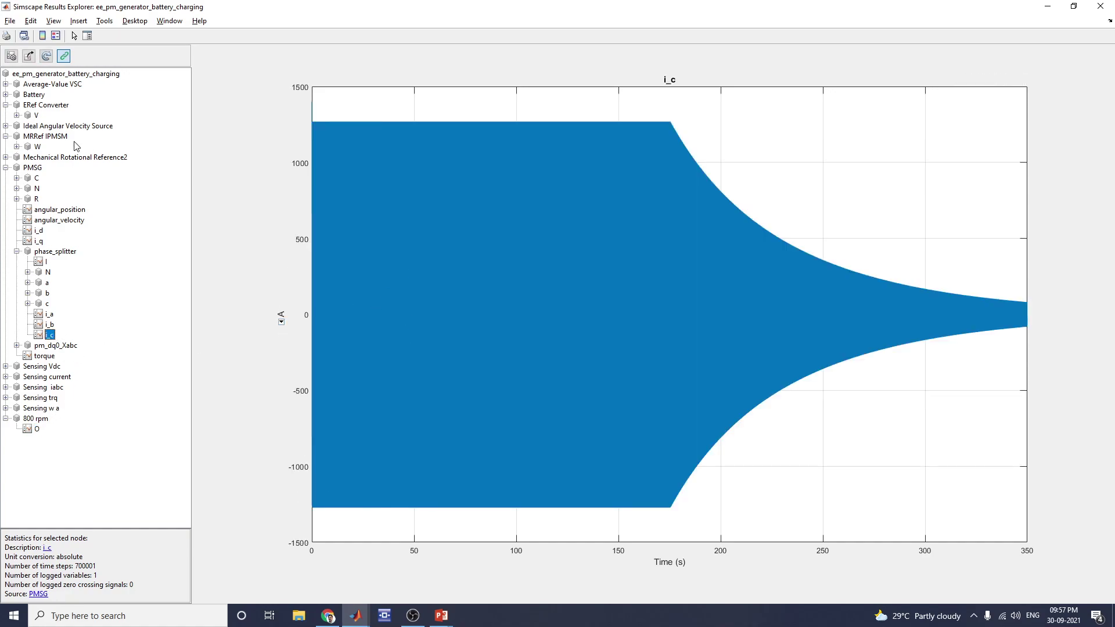
click(9, 21)
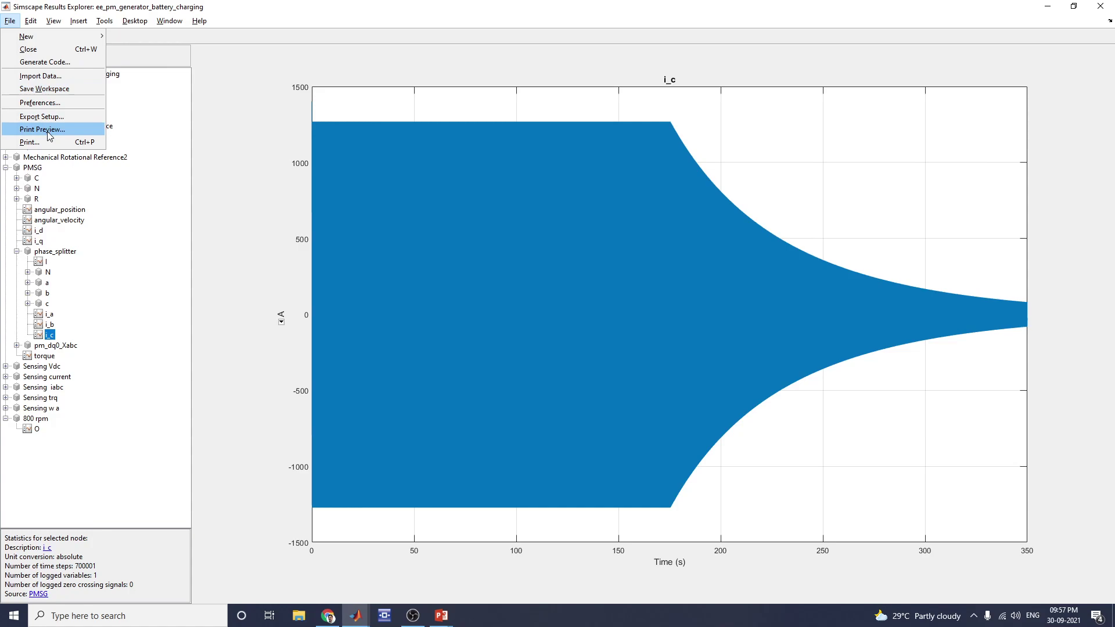
Step: Browse the Results Explorer's Tools and Edit menus, then close the Simscape Results Explorer
click(109, 23)
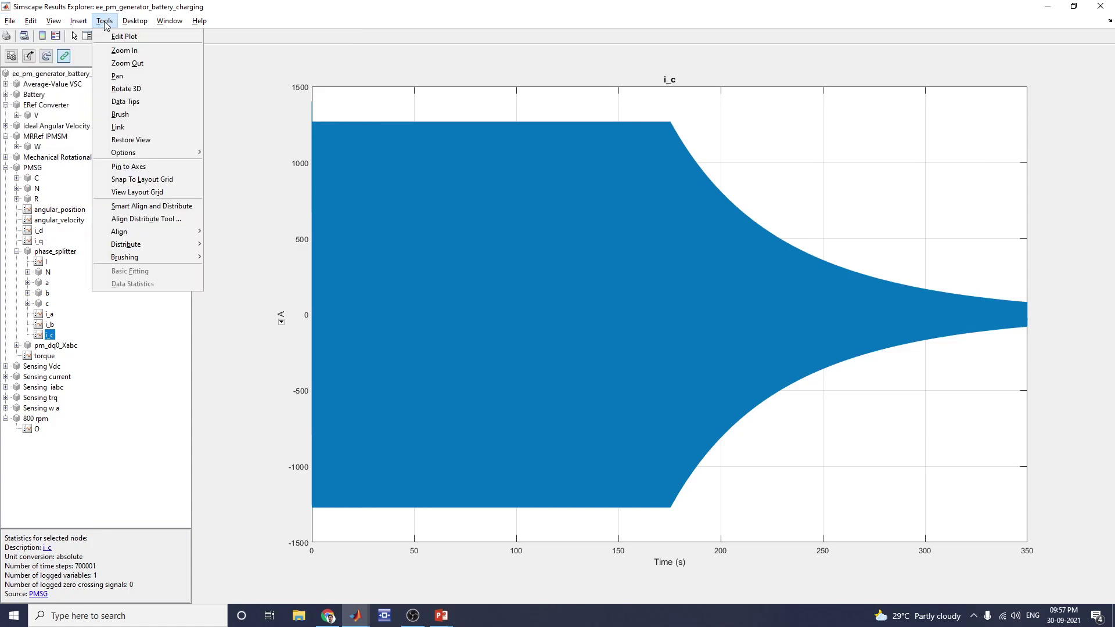
mouse_move(149, 160)
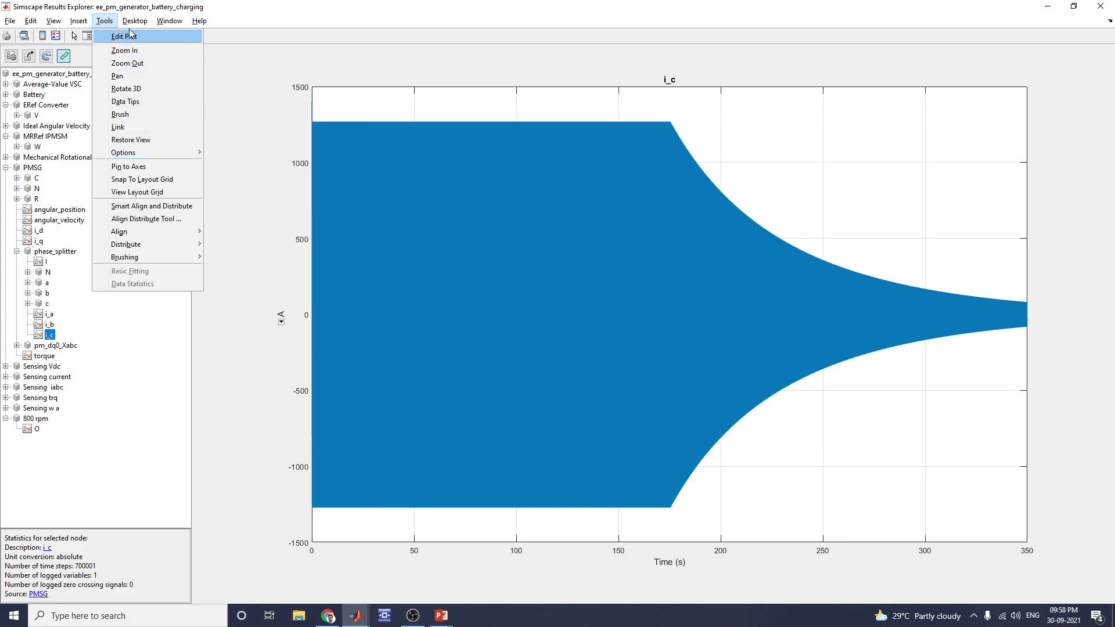
mouse_move(135, 27)
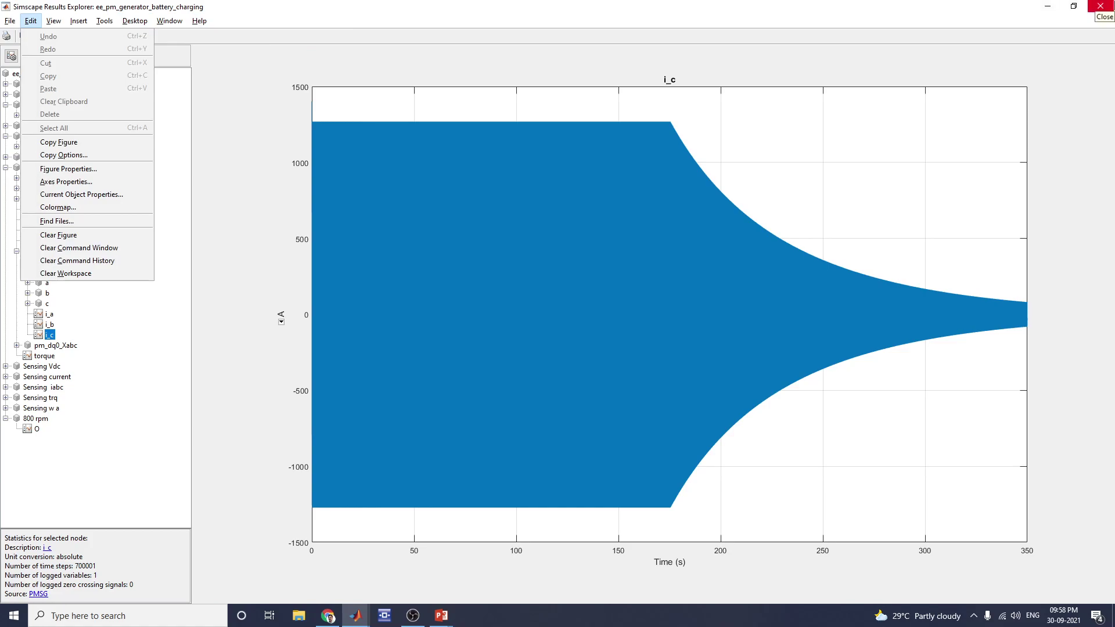
click(1100, 6)
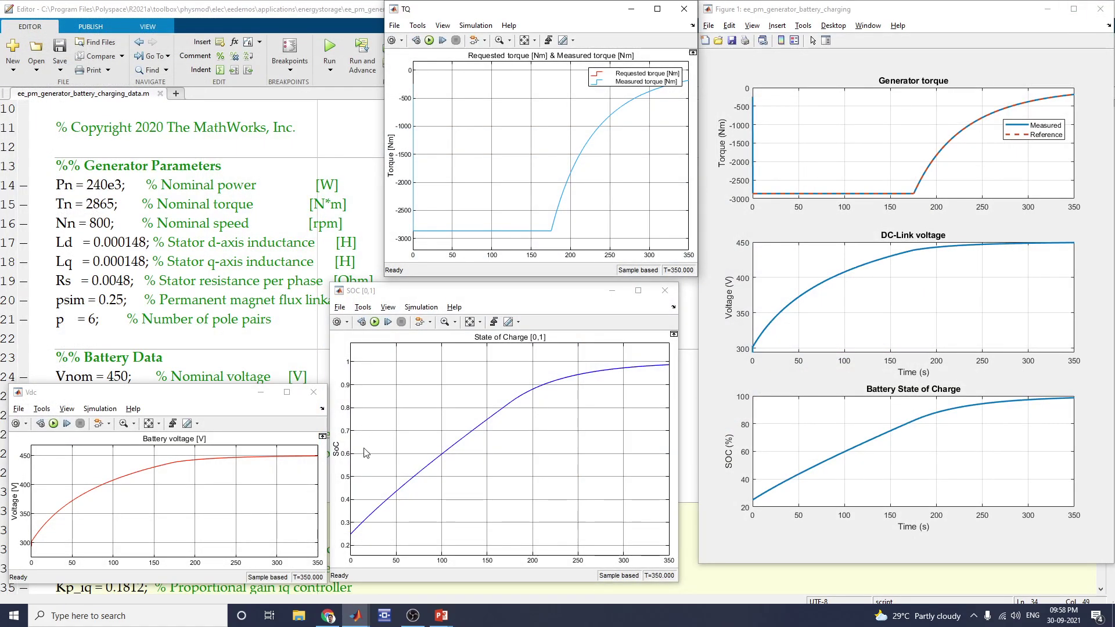
Step: Return to the ee_pm_generator_battery_charging model window and deselect its instructions annotation
click(355, 616)
click(278, 572)
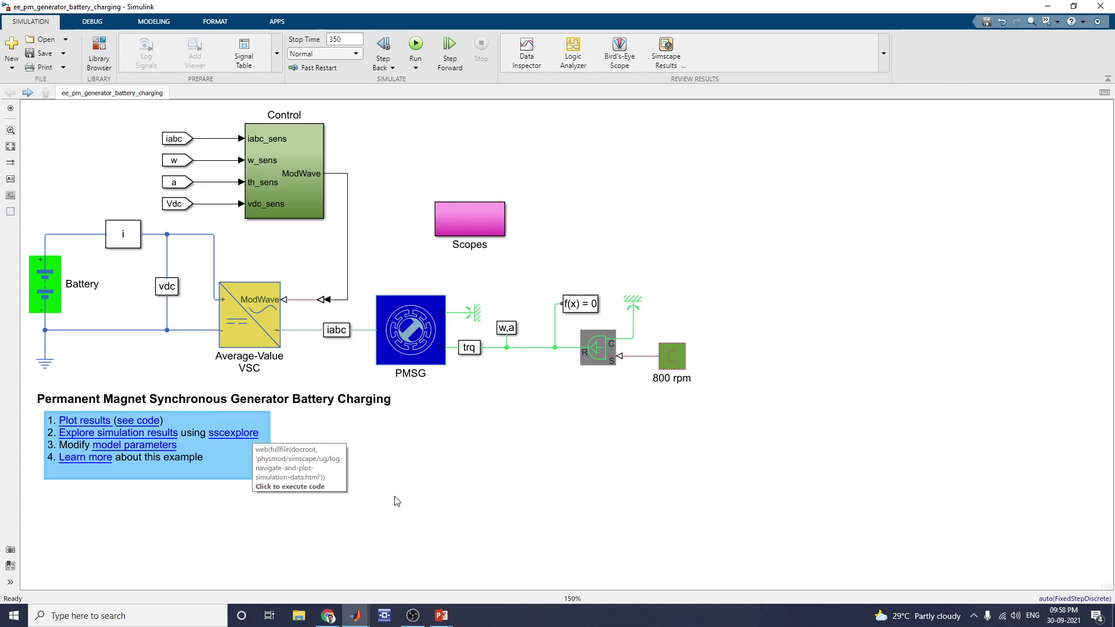
click(133, 469)
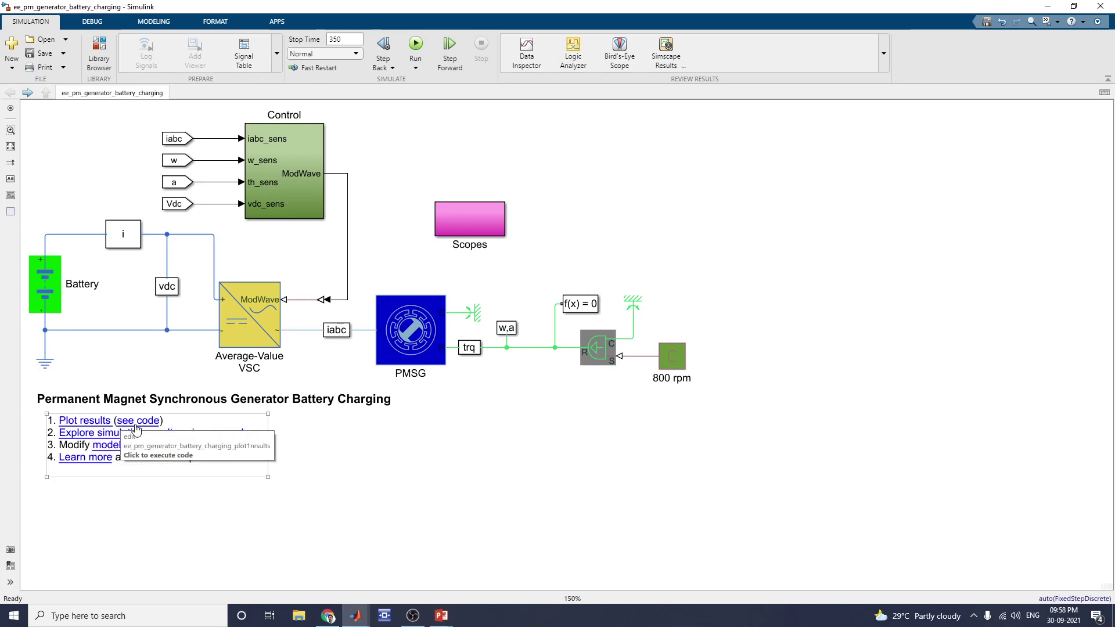
click(303, 261)
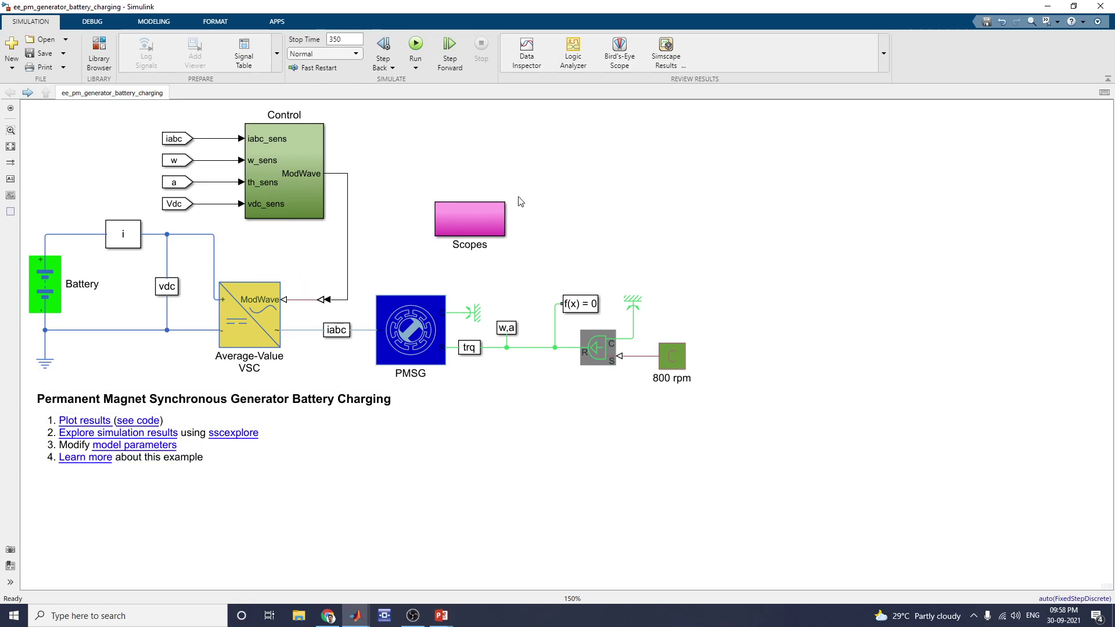